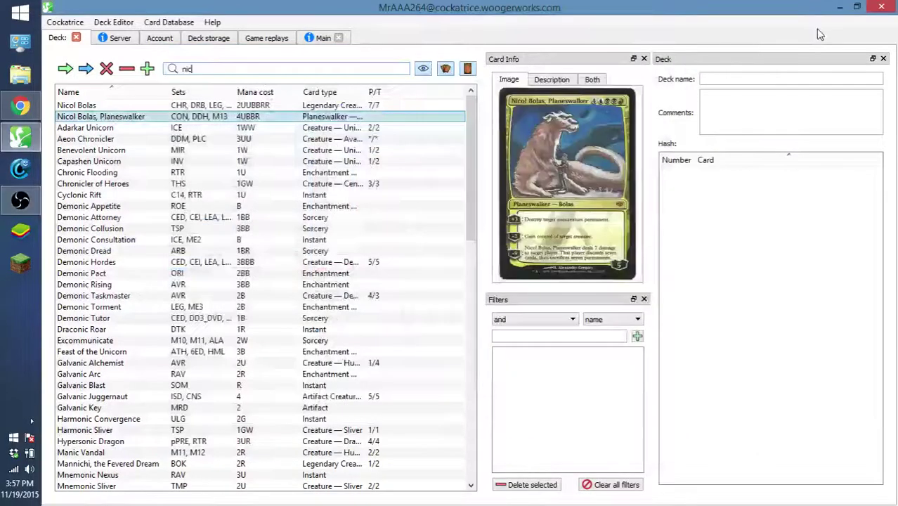
Minimize the open windows and examine the card images in the CUSTOM folder of the desktop's Cockatirce Custom-Proxy Art folder.
left_click(836, 10)
left_click(837, 8)
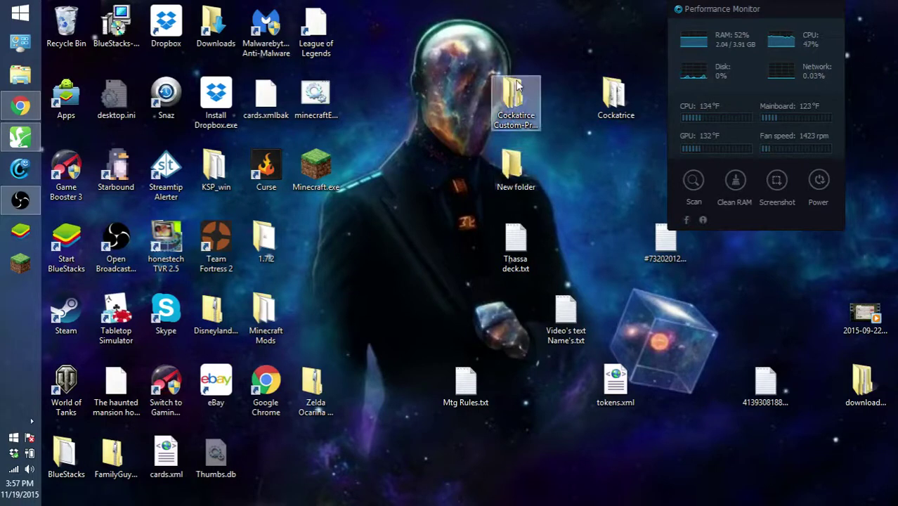
double_click(514, 104)
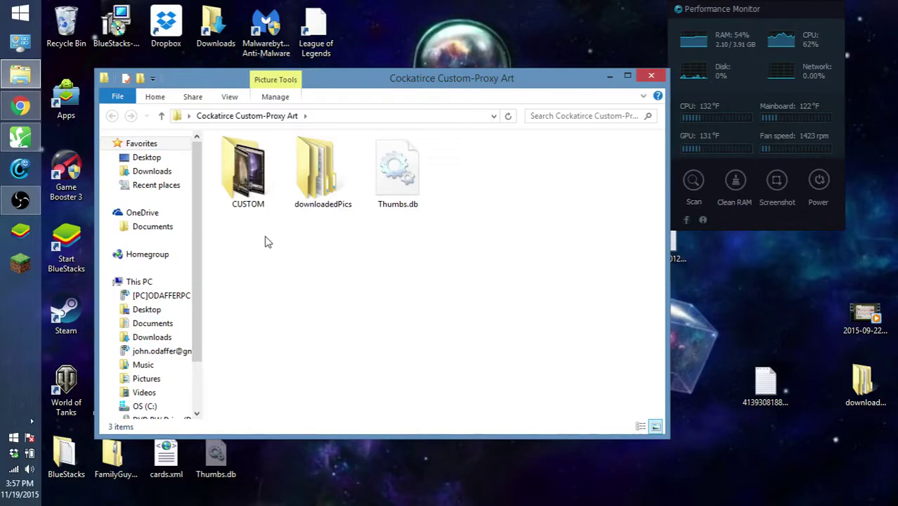
double_click(260, 199)
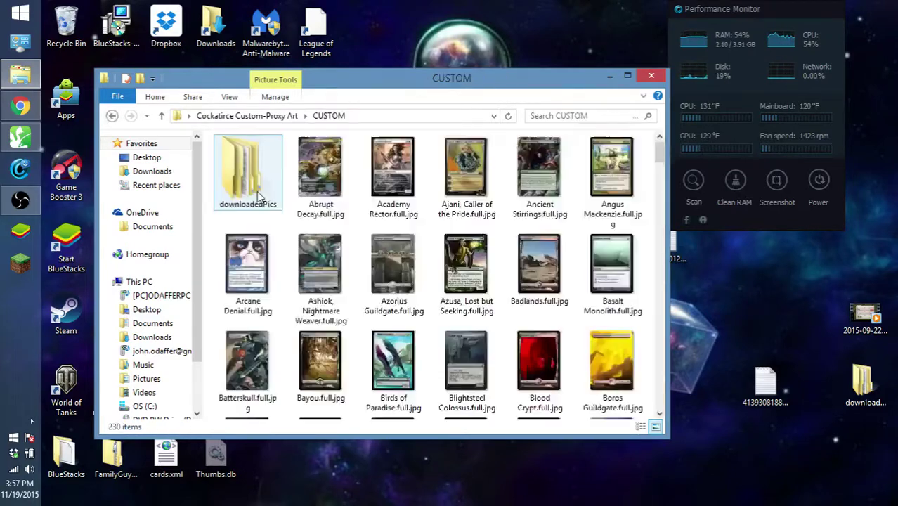
scroll(526, 316, "down", 15)
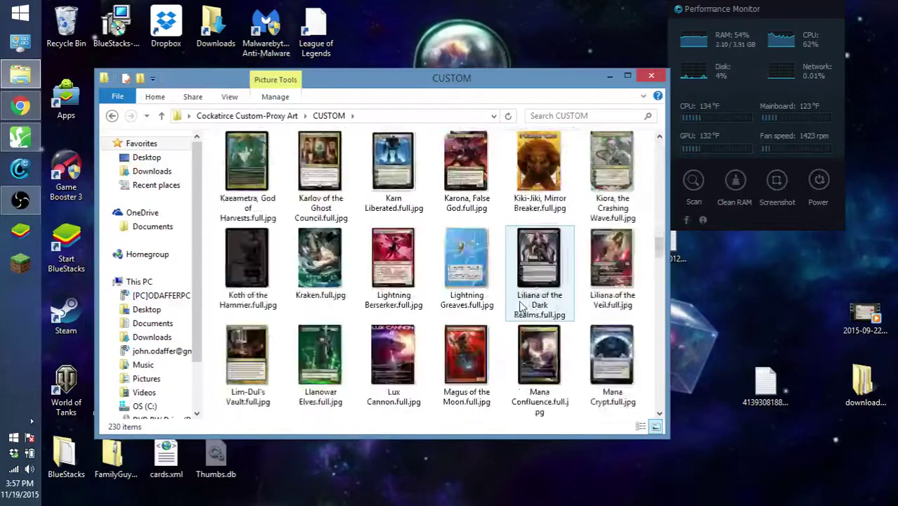
scroll(523, 309, "up", 10)
scroll(520, 307, "down", 20)
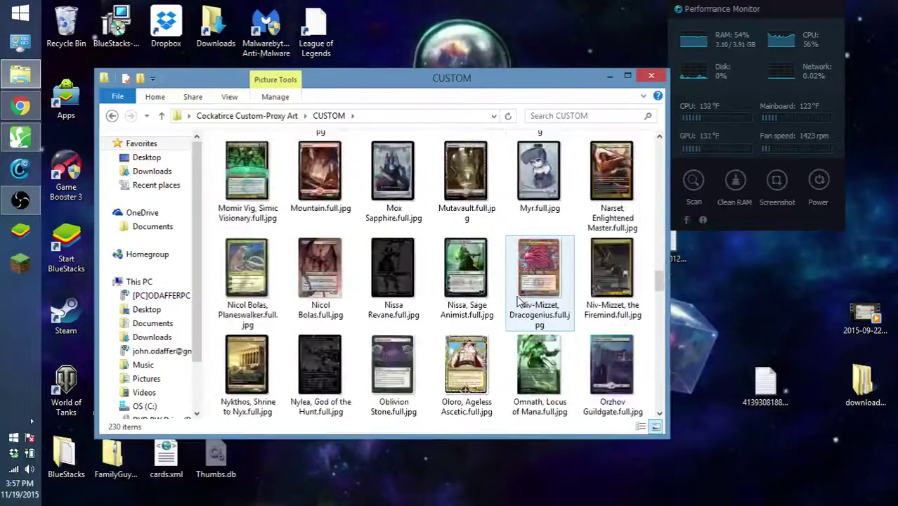
scroll(523, 302, "down", 3)
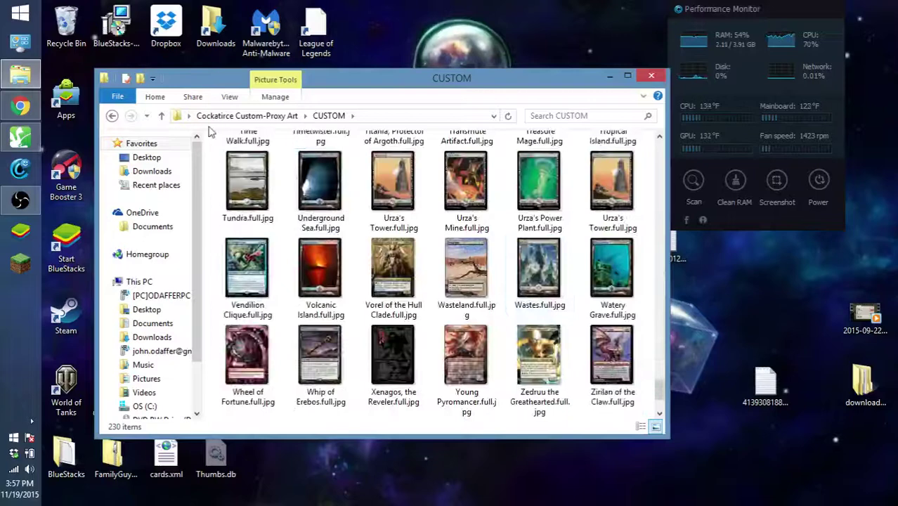
Look through the card set folders in downloadedPics inside Cockatirce Custom-Proxy Art, and close the file window.
left_click(113, 116)
double_click(336, 206)
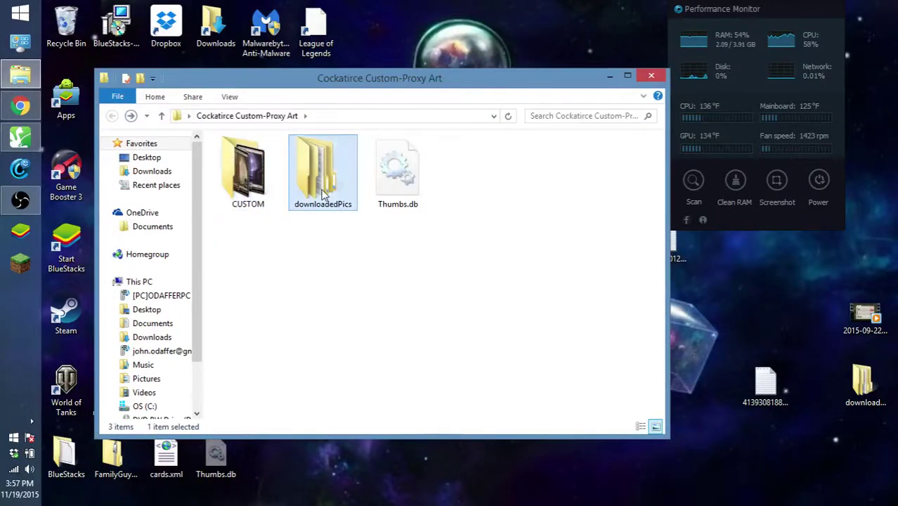
scroll(388, 245, "down", 20)
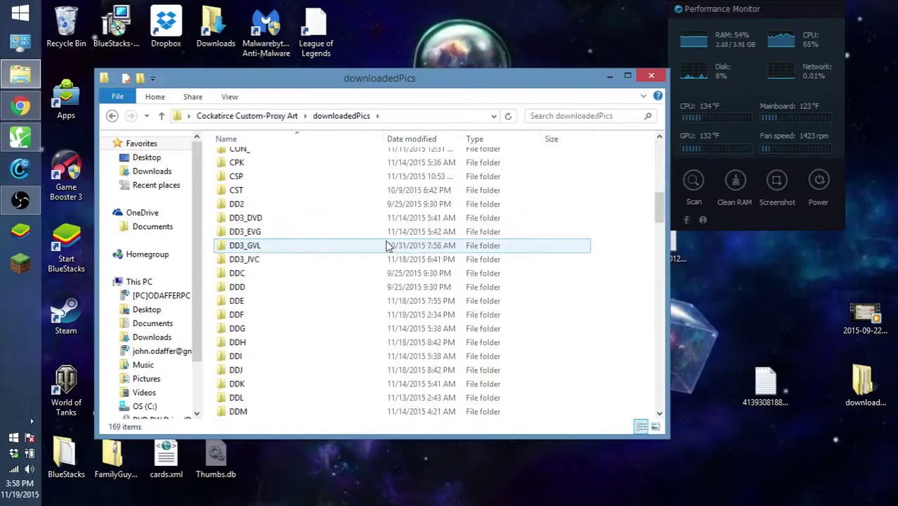
scroll(387, 245, "down", 20)
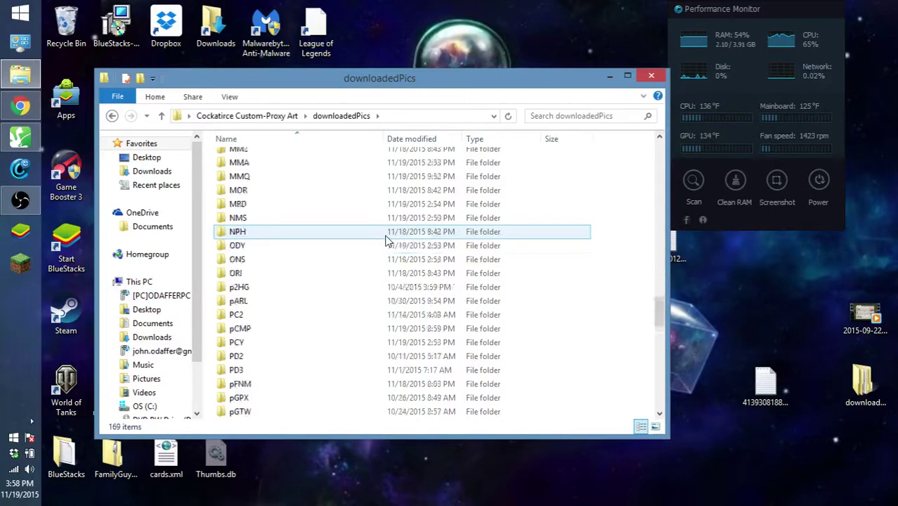
scroll(387, 239, "down", 2)
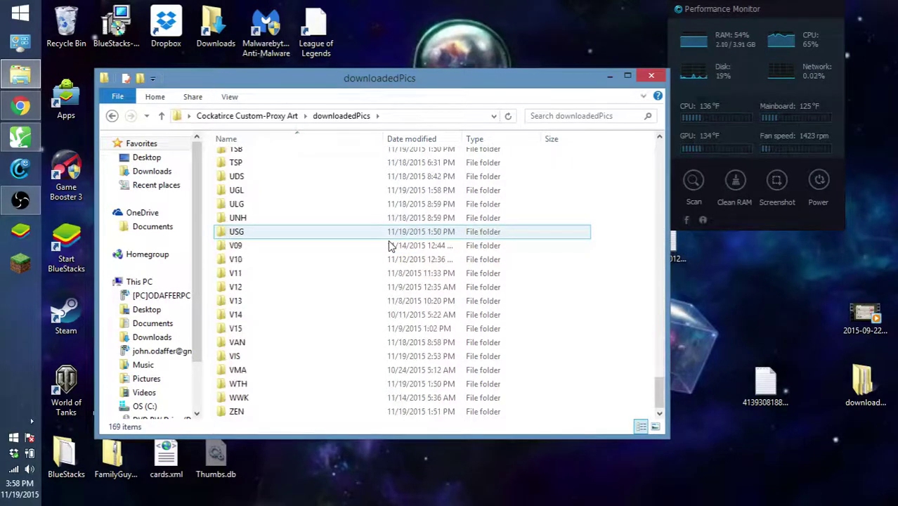
scroll(396, 262, "up", 20)
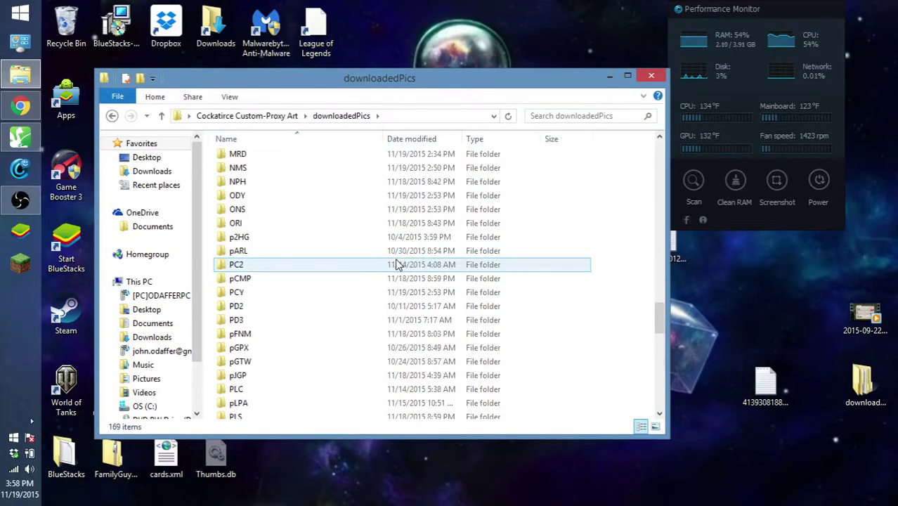
scroll(396, 264, "up", 6)
scroll(391, 268, "up", 12)
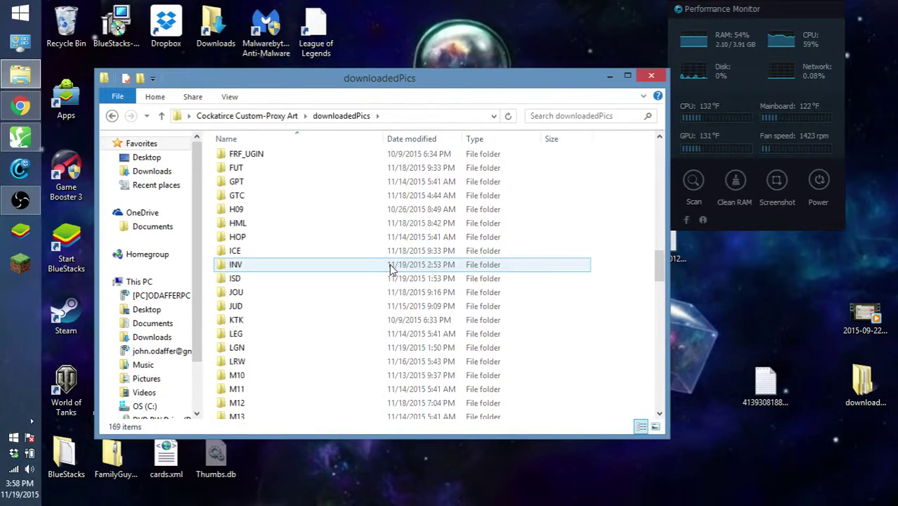
left_click(113, 118)
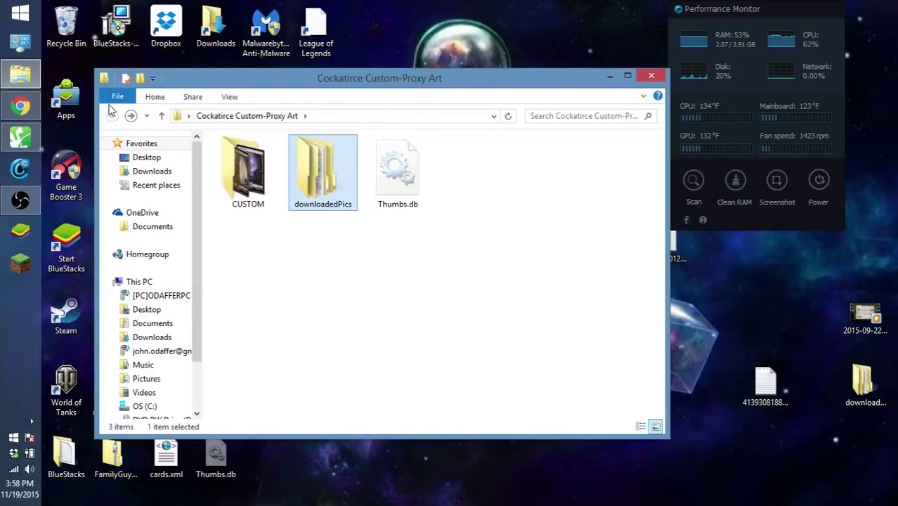
left_click(651, 77)
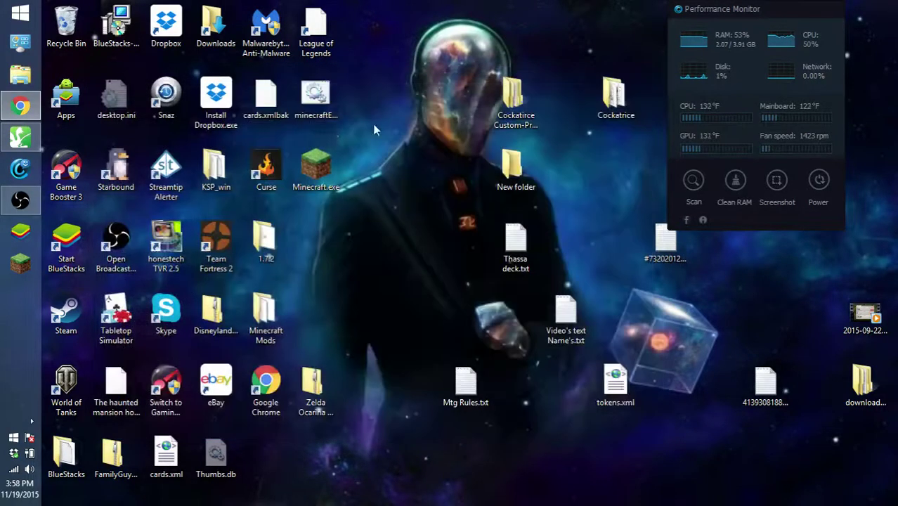
Switch to Chrome and preview the Garruk, Caller of Beasts card in the mtg proxy cards image results.
left_click(20, 106)
scroll(335, 153, "down", 5)
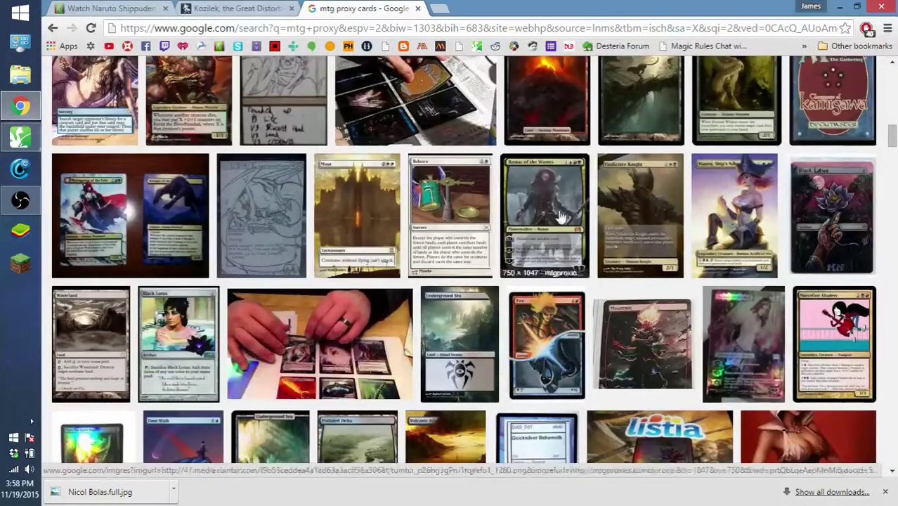
left_click(639, 218)
scroll(515, 279, "down", 5)
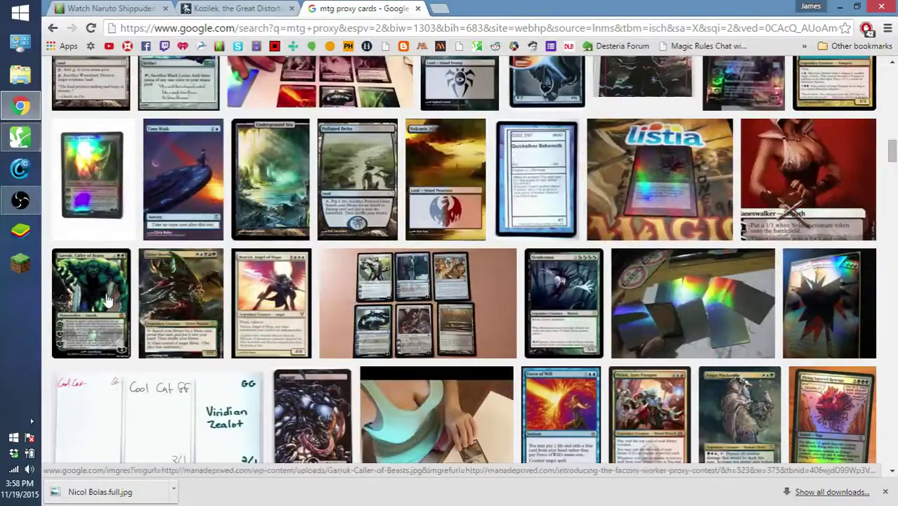
left_click(105, 300)
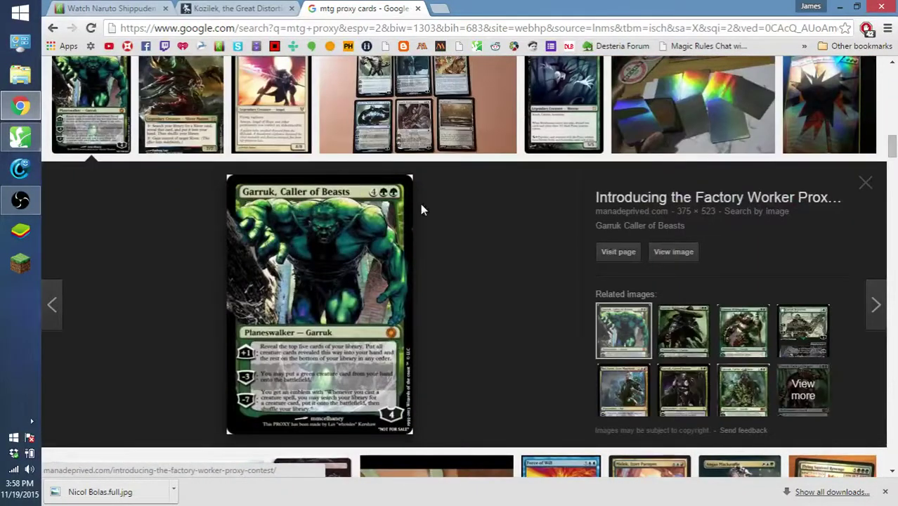
Browse further through the proxy card image results and preview the textless Damnation card.
scroll(421, 209, "down", 5)
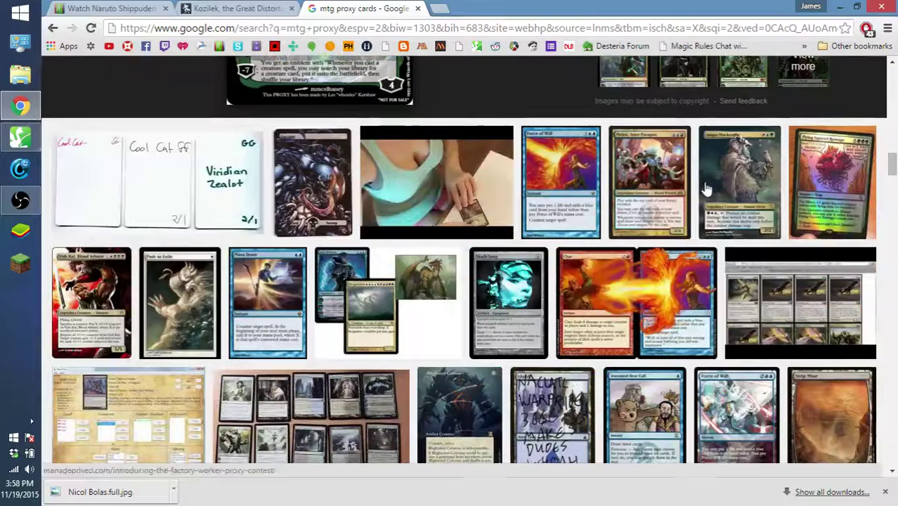
scroll(492, 277, "down", 3)
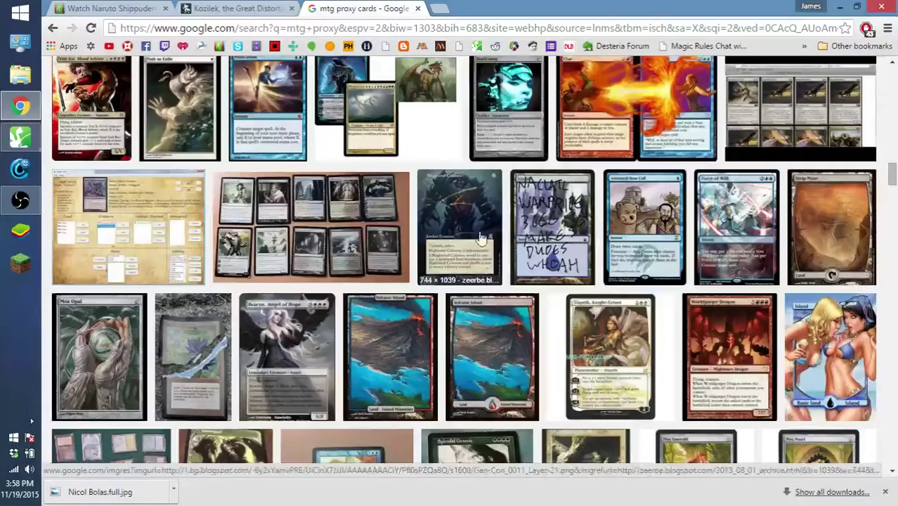
scroll(481, 237, "down", 9)
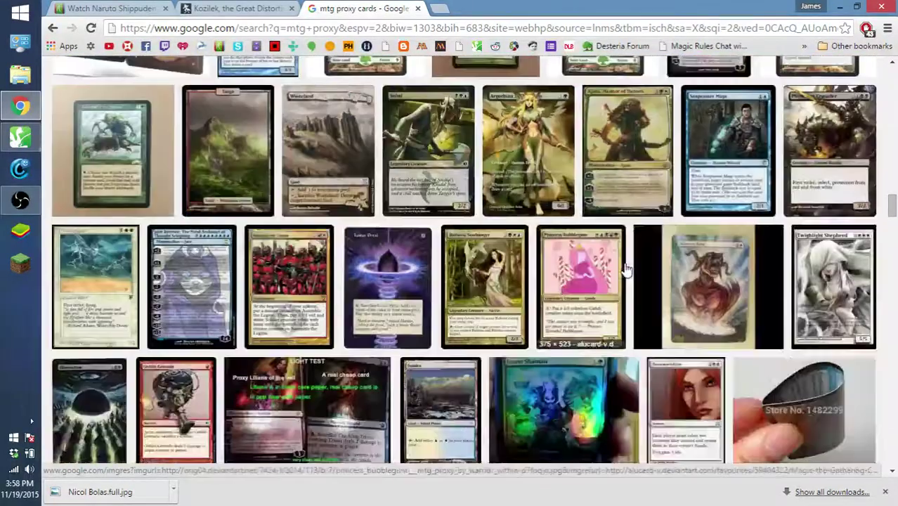
scroll(628, 269, "down", 8)
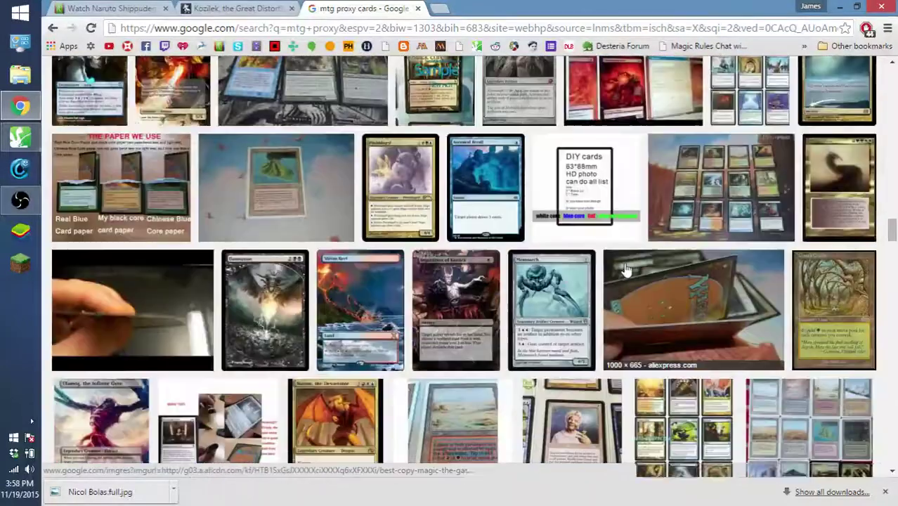
scroll(614, 295, "down", 3)
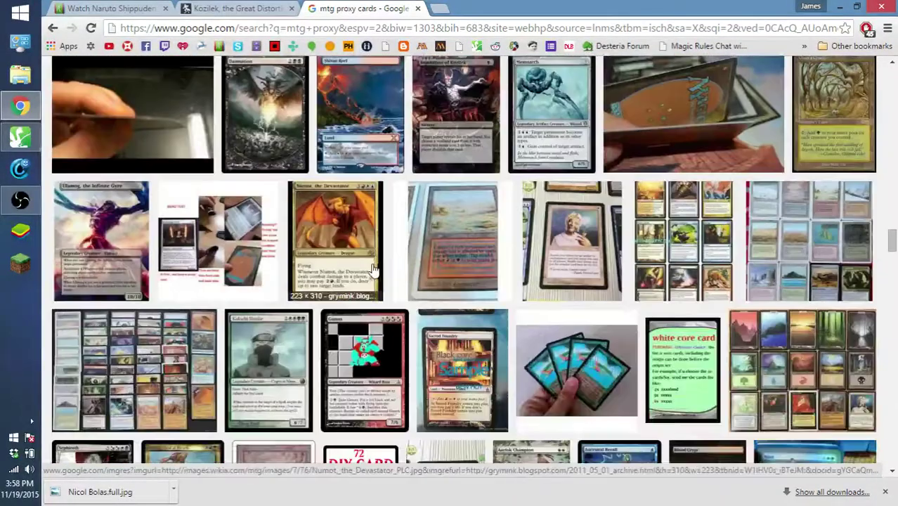
scroll(374, 269, "up", 1)
left_click(265, 180)
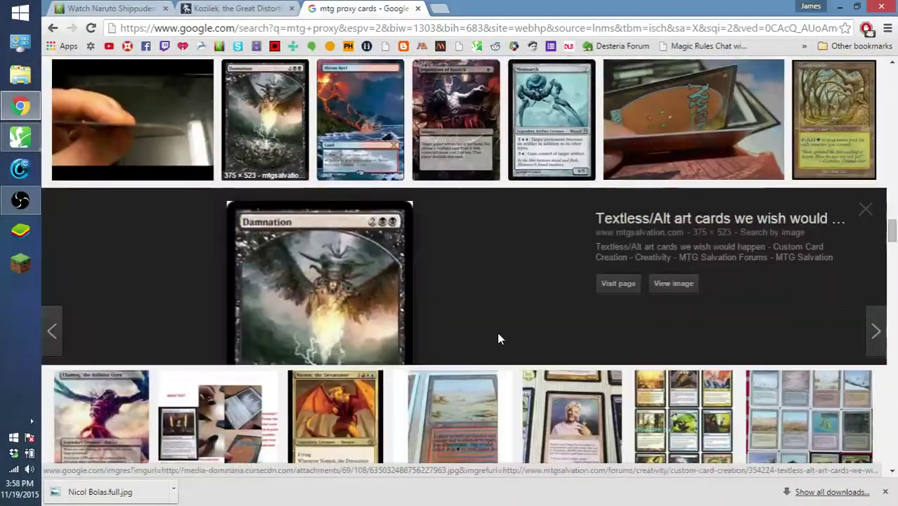
scroll(470, 285, "down", 5)
scroll(641, 266, "up", 3)
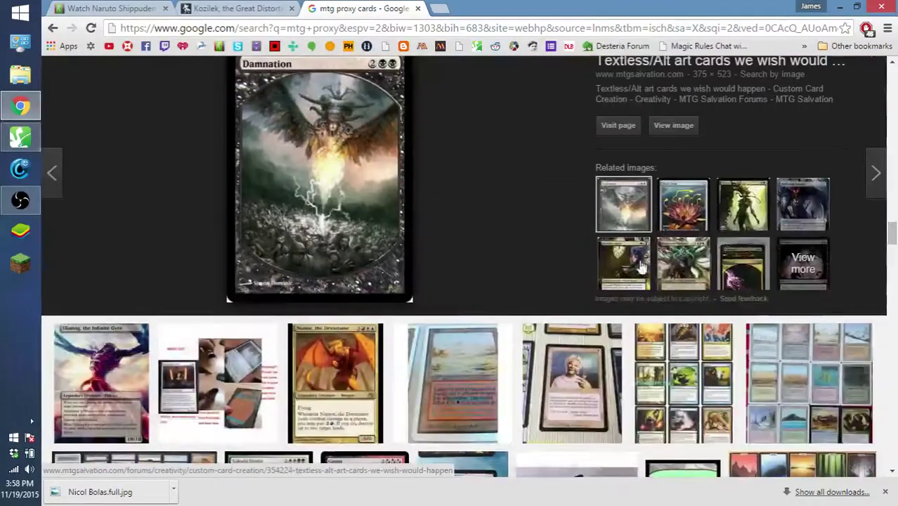
Preview several of the images related to Damnation and settle on the Black Lotus card.
left_click(682, 204)
scroll(527, 250, "up", 1)
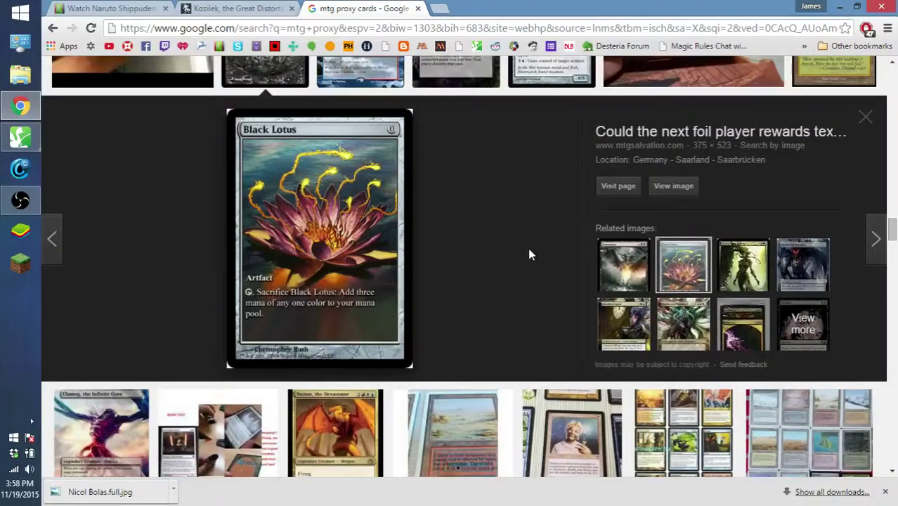
left_click(639, 312)
left_click(682, 279)
left_click(734, 281)
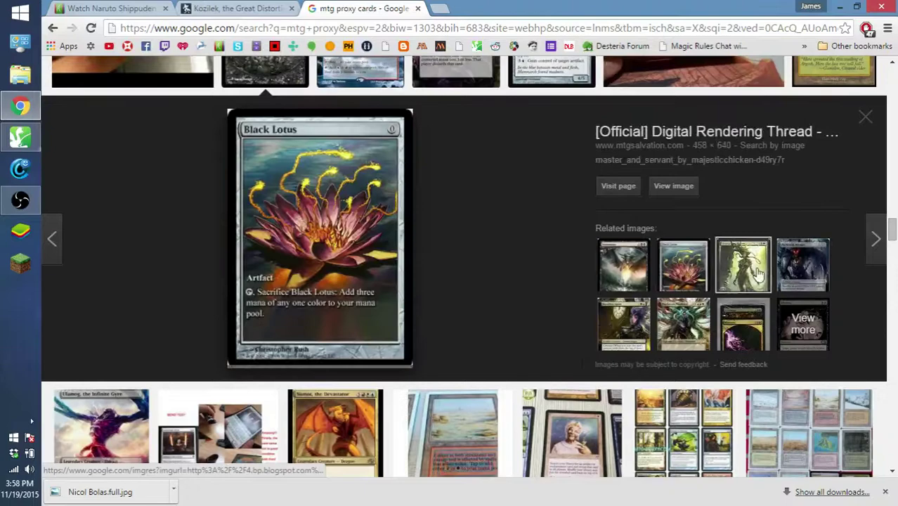
left_click(801, 270)
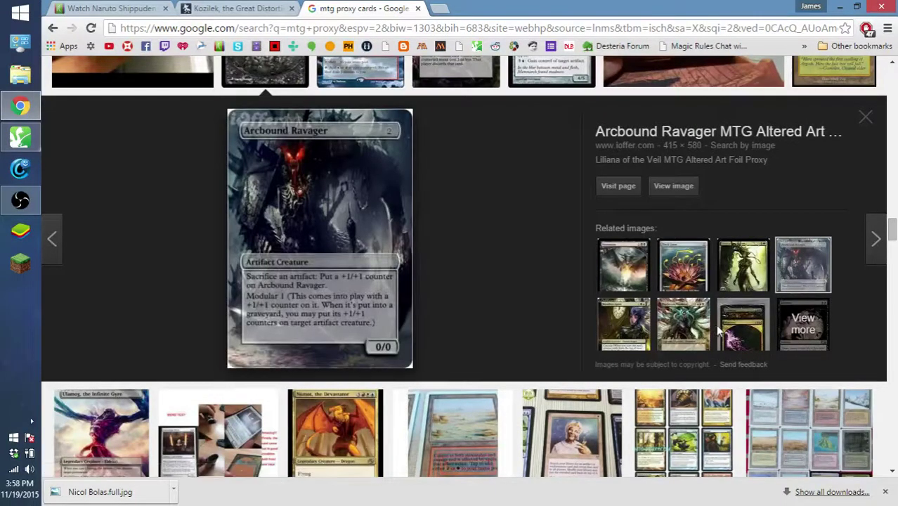
left_click(690, 333)
left_click(680, 277)
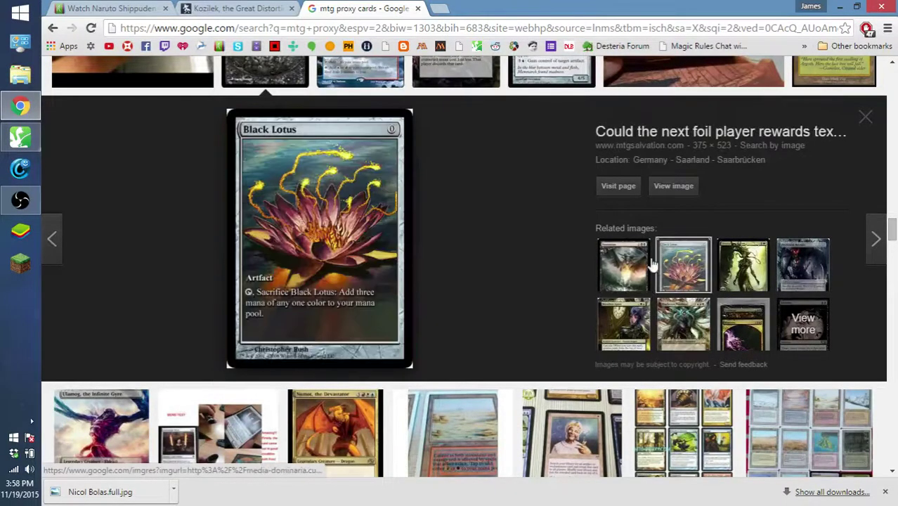
Start saving the Black Lotus card image and choose the CUSTOM folder inside Cockatirce Custom-Proxy Art on the Desktop.
right_click(379, 254)
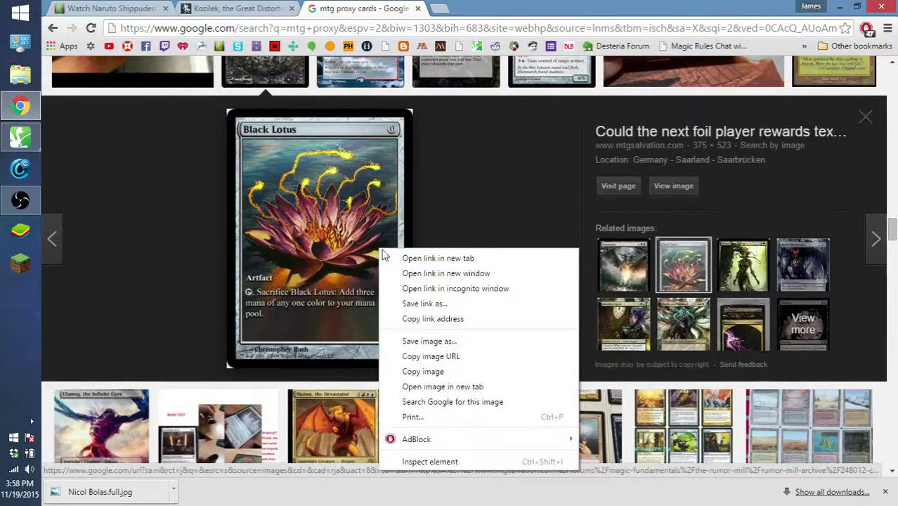
left_click(445, 341)
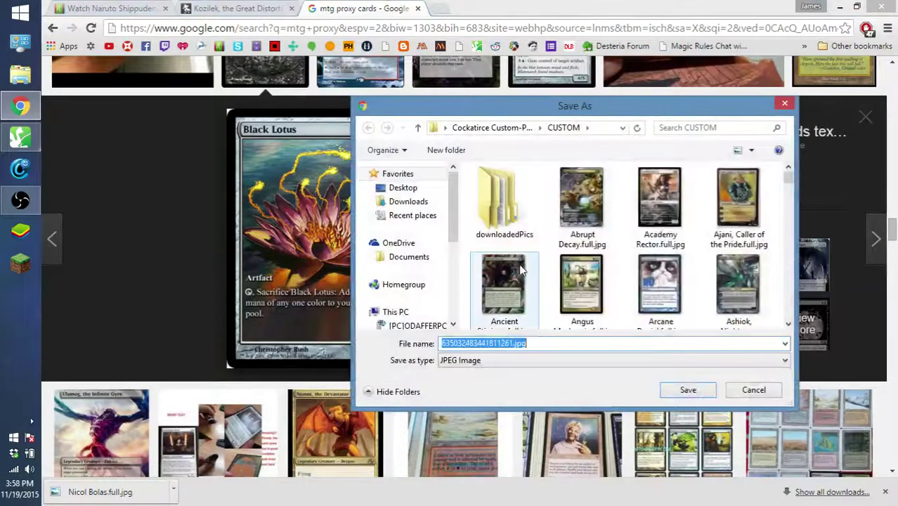
left_click(426, 189)
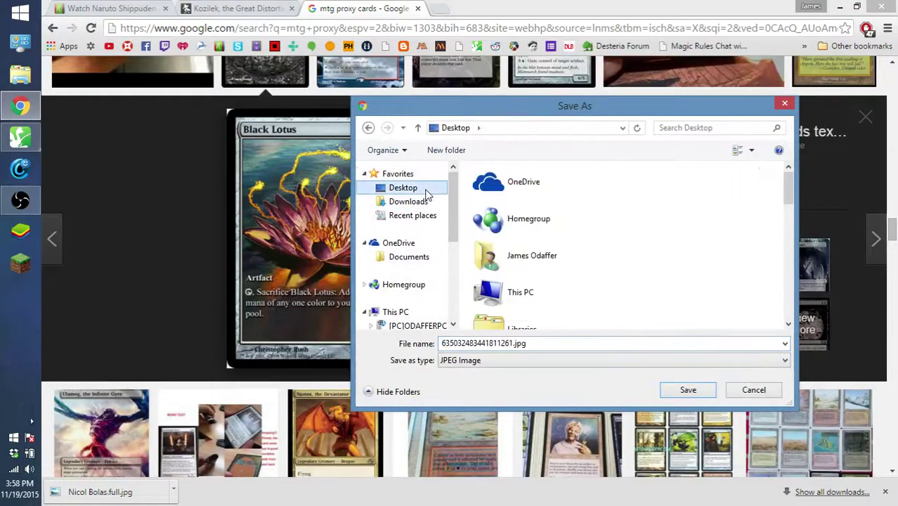
left_click(514, 262)
scroll(517, 270, "down", 6)
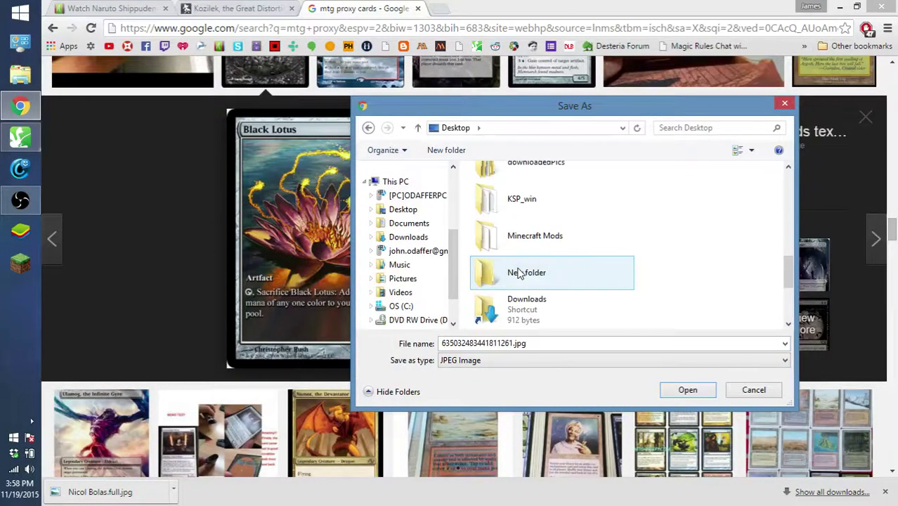
scroll(519, 278, "up", 5)
scroll(534, 278, "down", 3)
scroll(537, 260, "up", 3)
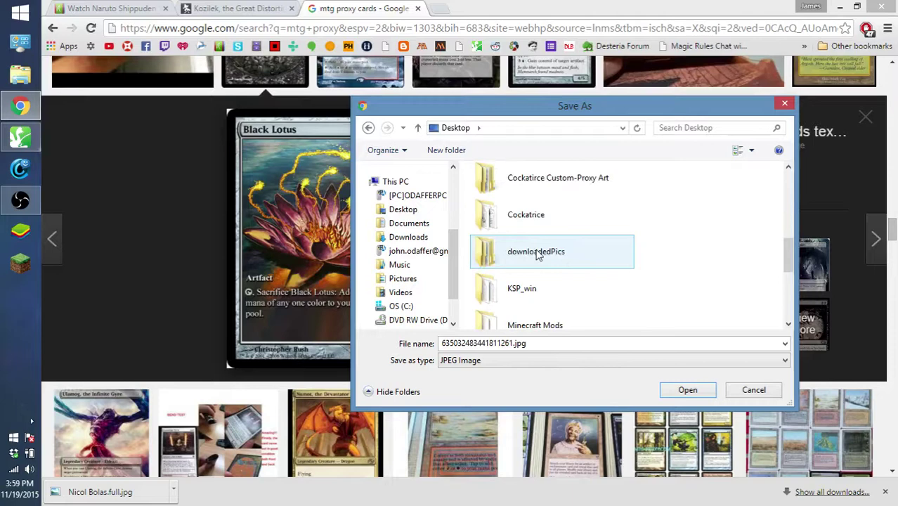
double_click(532, 191)
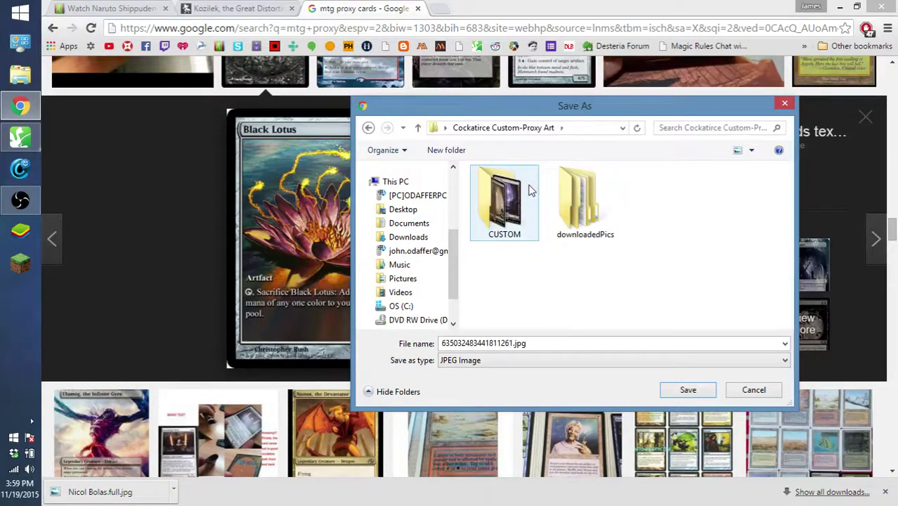
left_click(511, 225)
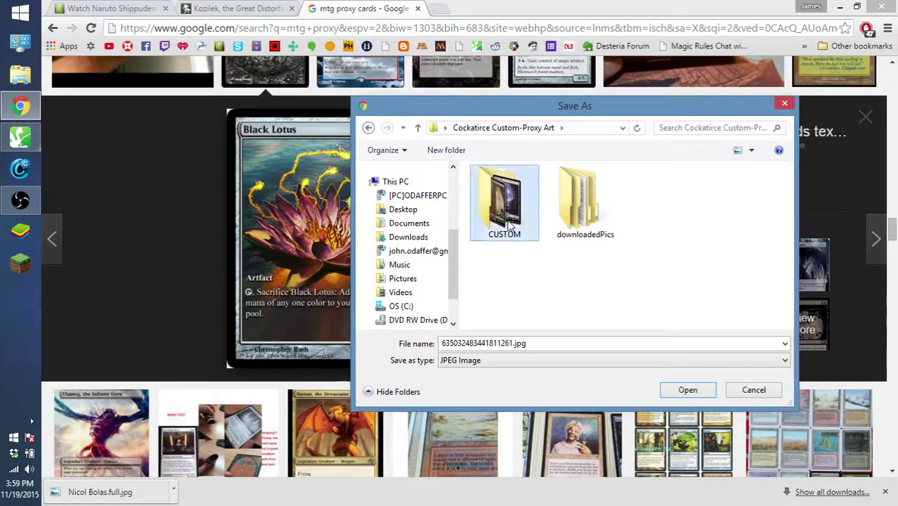
double_click(510, 225)
Name the image file Black Lotus.full.jpg and save it.
left_click(570, 344)
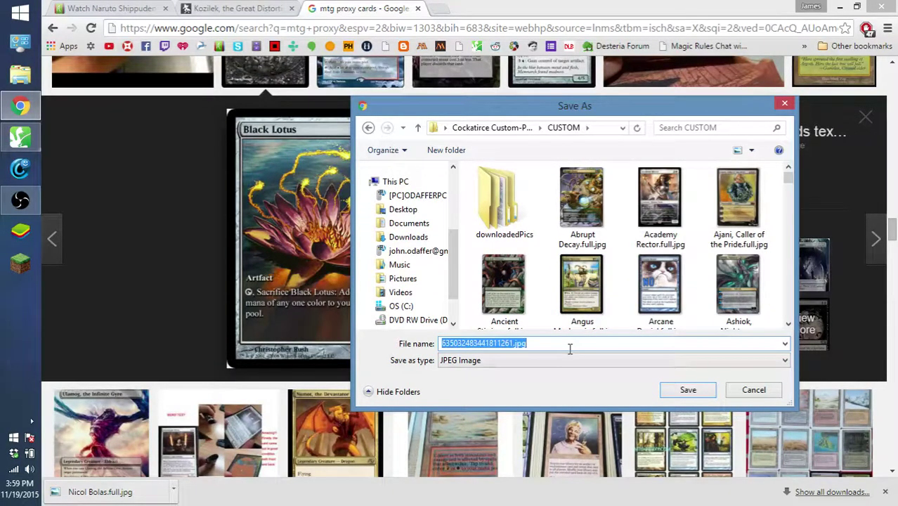
type("B")
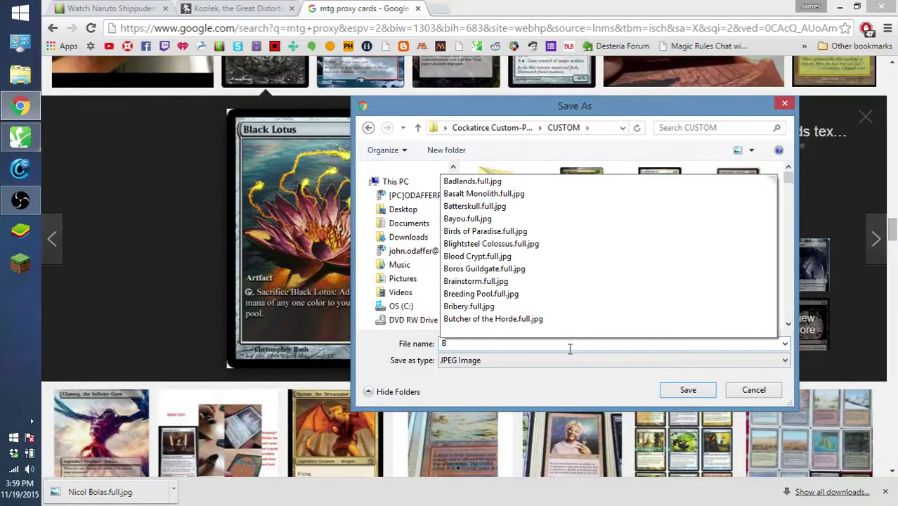
type("lack Lotus.full.jpg")
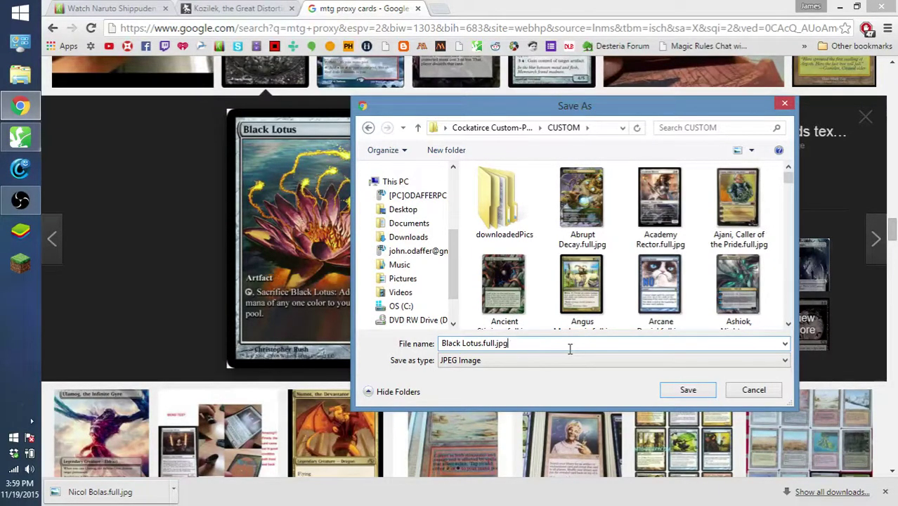
left_click(671, 390)
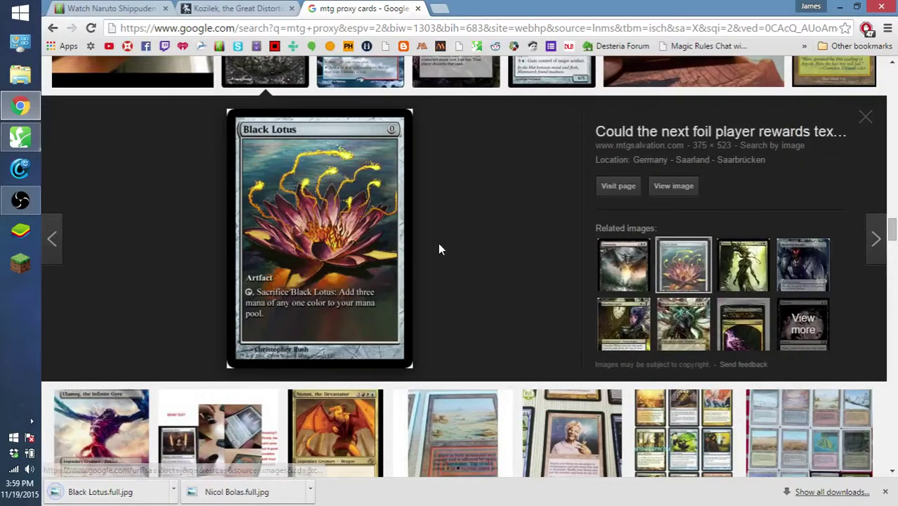
Switch to Cockatrice and open the folder chooser for the pictures directory in the settings.
left_click(20, 137)
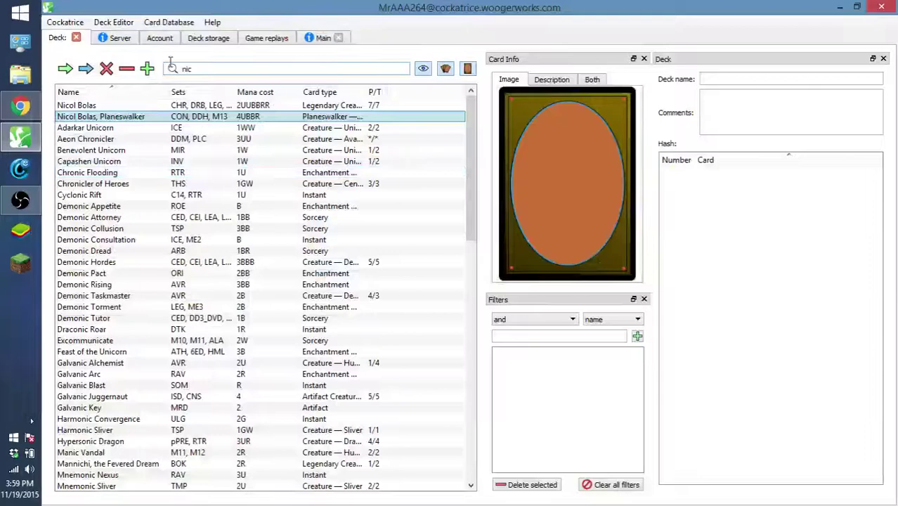
left_click(78, 24)
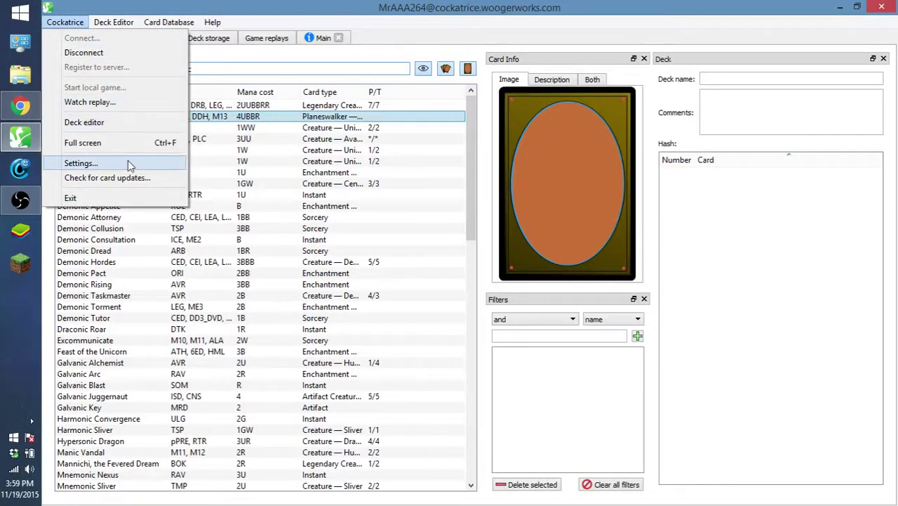
left_click(80, 162)
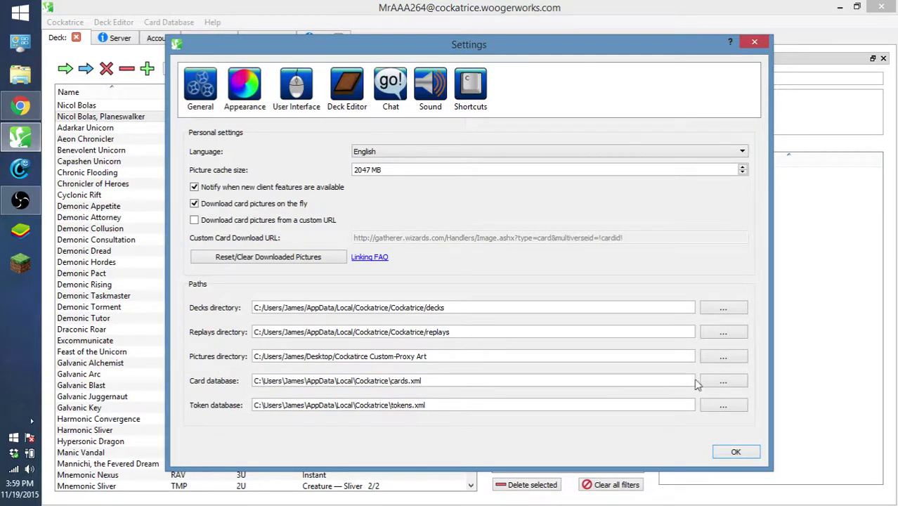
left_click(711, 361)
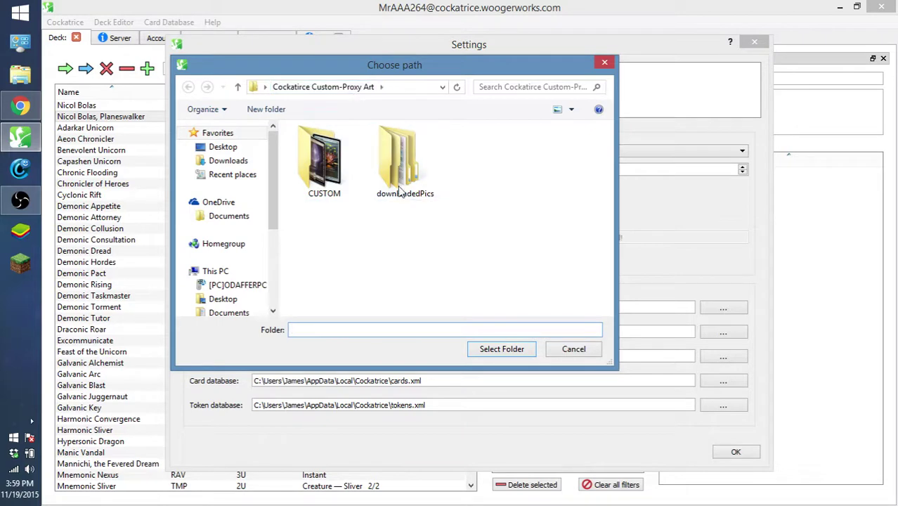
Browse from the Desktop through the user folder to AppData, Local, Cockatrice, Cockatrice and its pics folder.
left_click(222, 147)
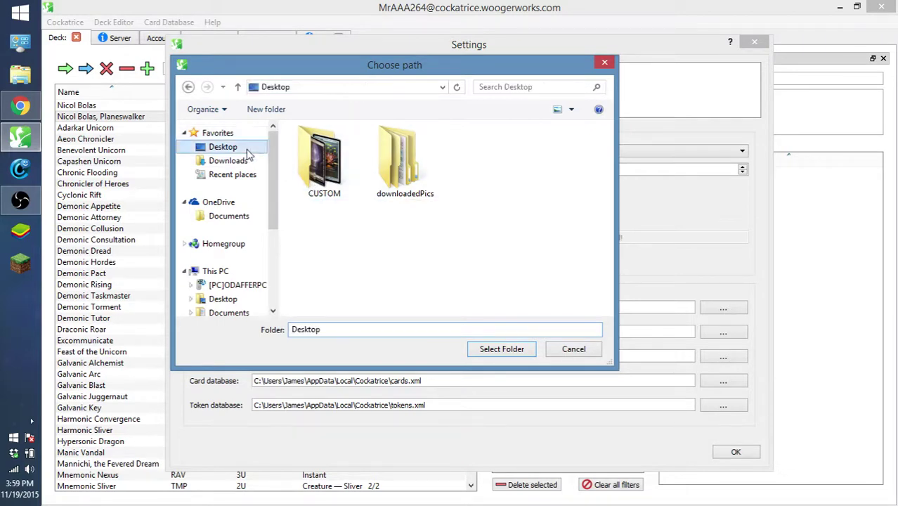
left_click(333, 212)
double_click(360, 150)
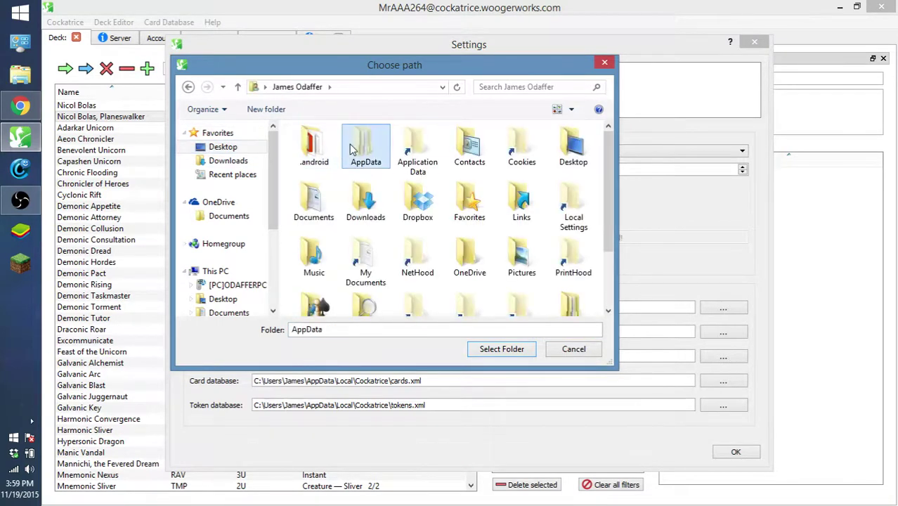
double_click(358, 150)
double_click(369, 299)
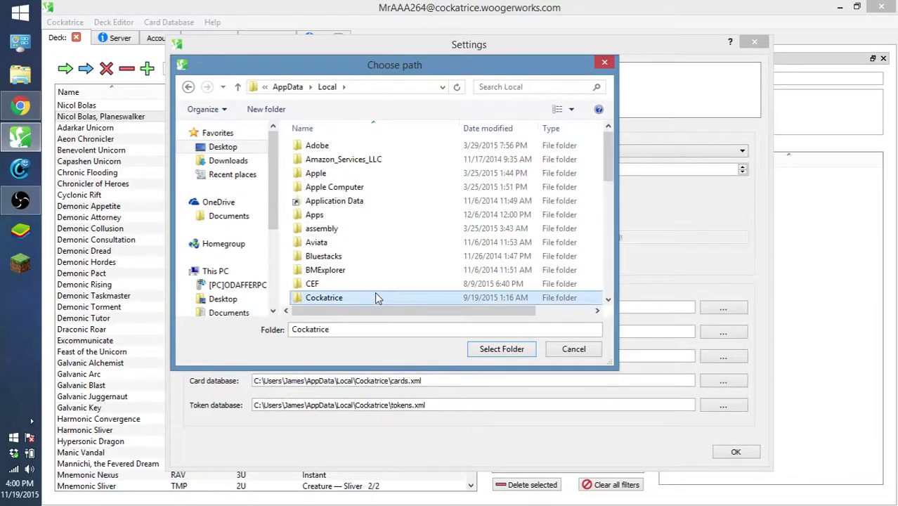
double_click(359, 148)
left_click(371, 175)
double_click(370, 177)
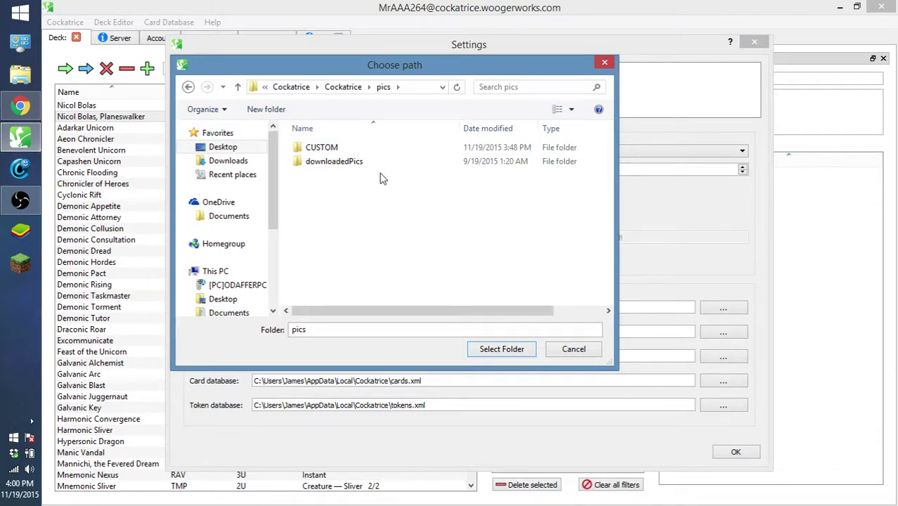
Look inside the downloadedPics and CUSTOM folders within pics, returning to pics after each.
double_click(444, 163)
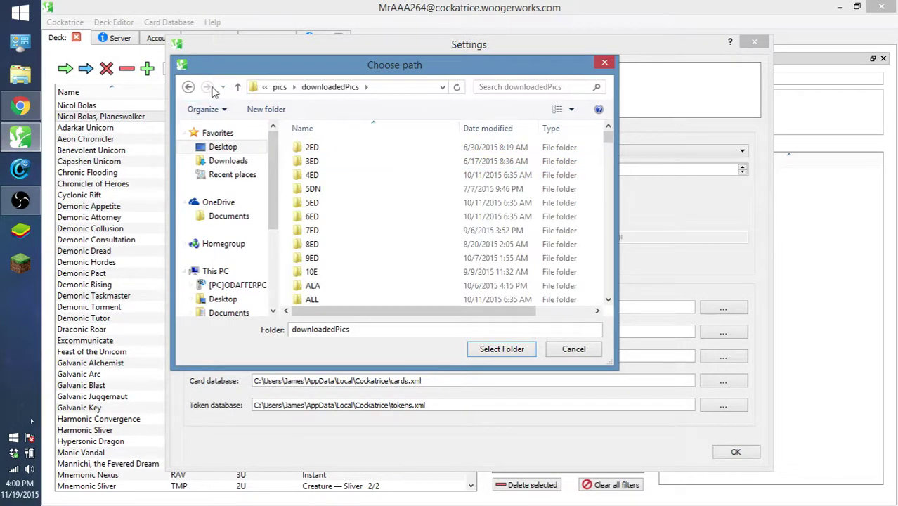
left_click(188, 87)
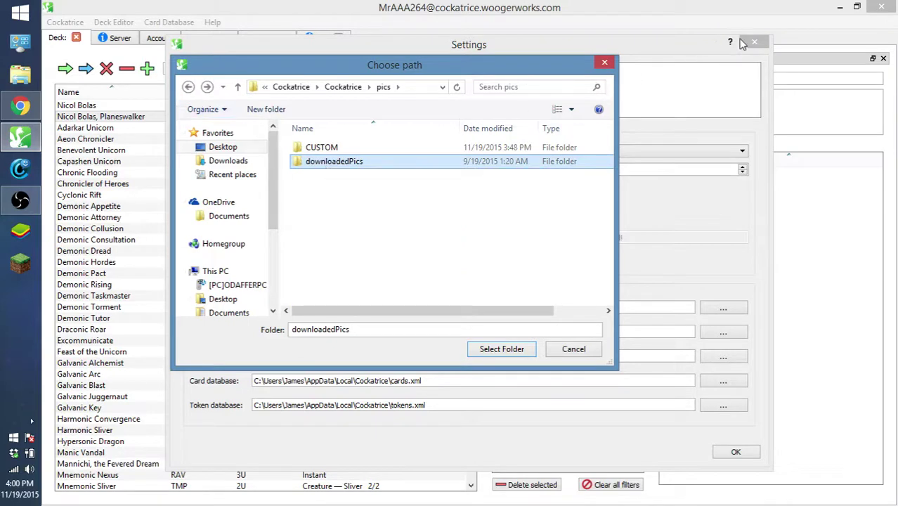
left_click(829, 8)
double_click(401, 151)
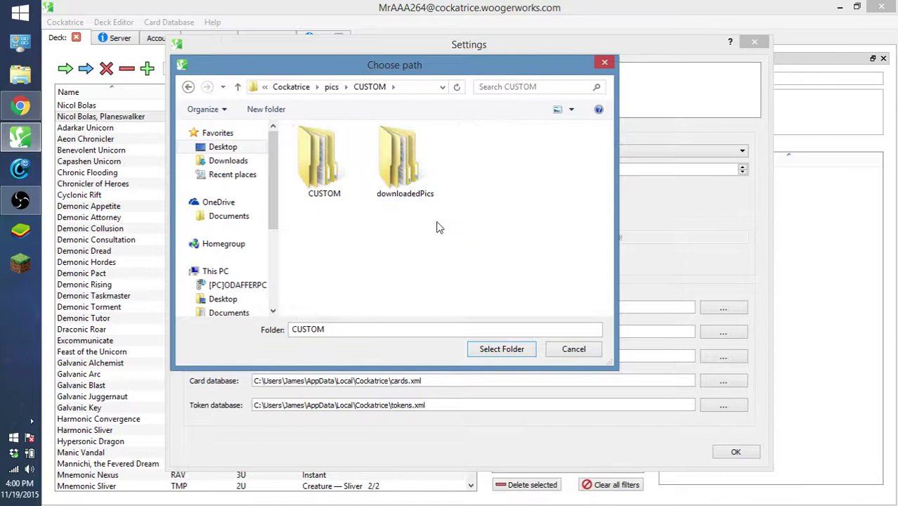
left_click(190, 86)
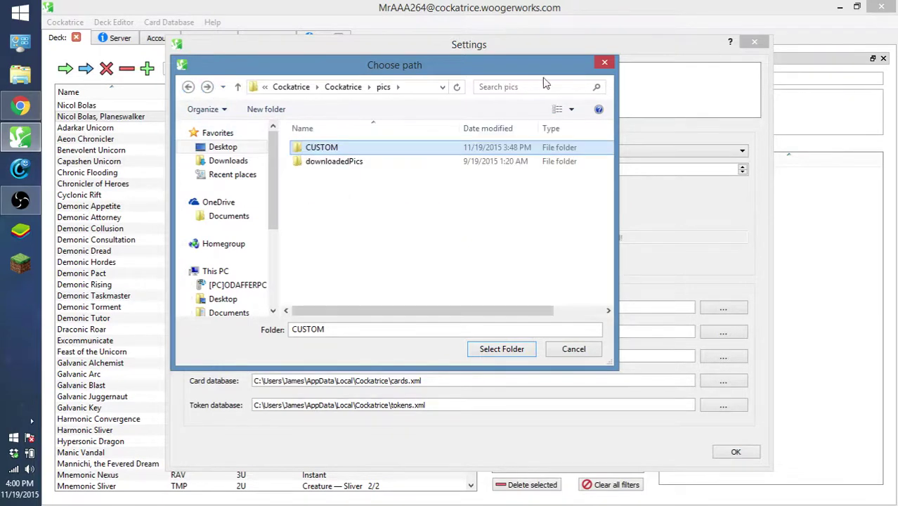
Set the pictures directory to the Desktop folder Cockatirce Custom-Proxy Art and accept the settings.
left_click(218, 149)
double_click(381, 216)
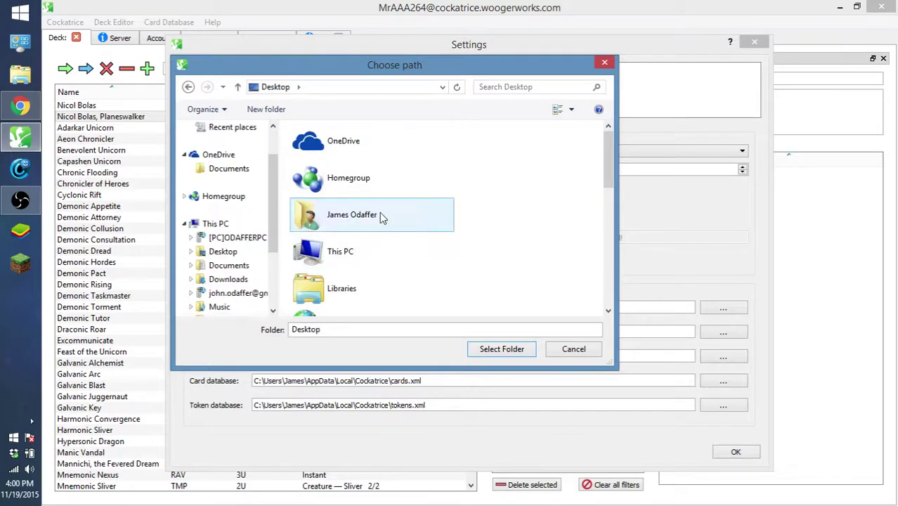
scroll(383, 200, "down", 2)
left_click(366, 160)
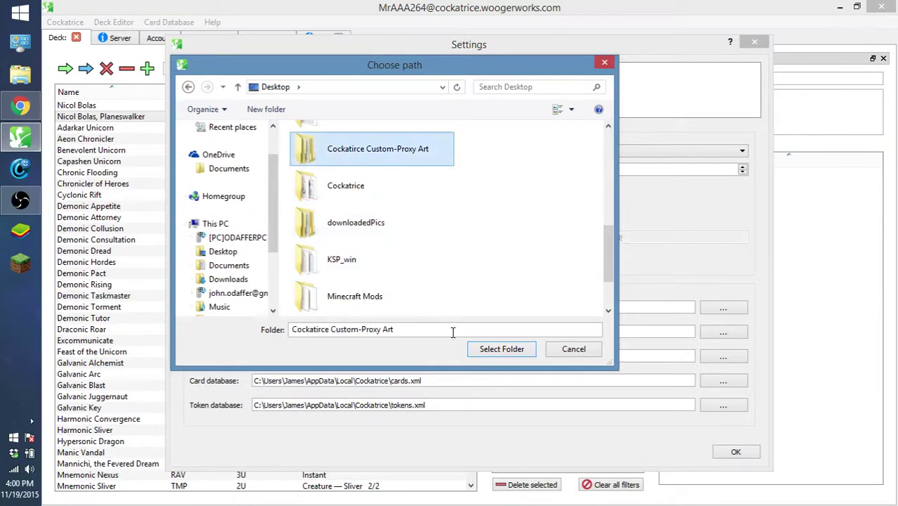
left_click(488, 350)
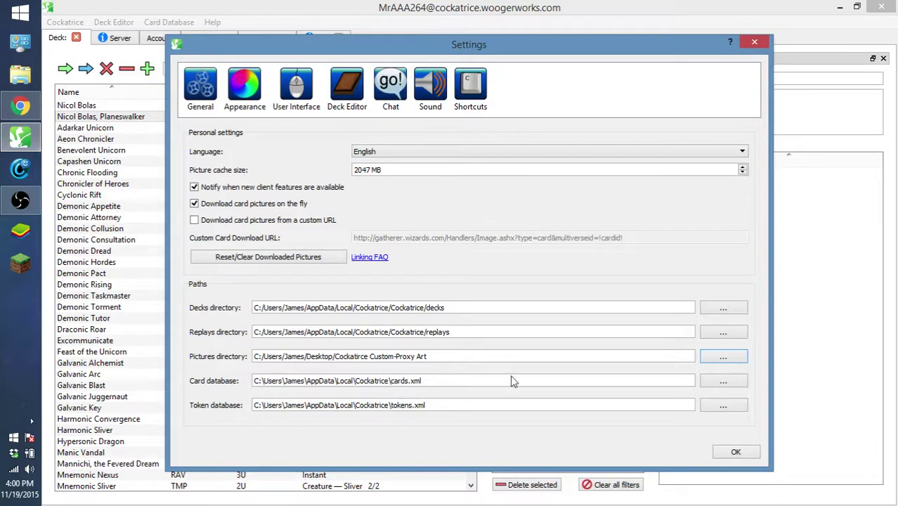
left_click(741, 451)
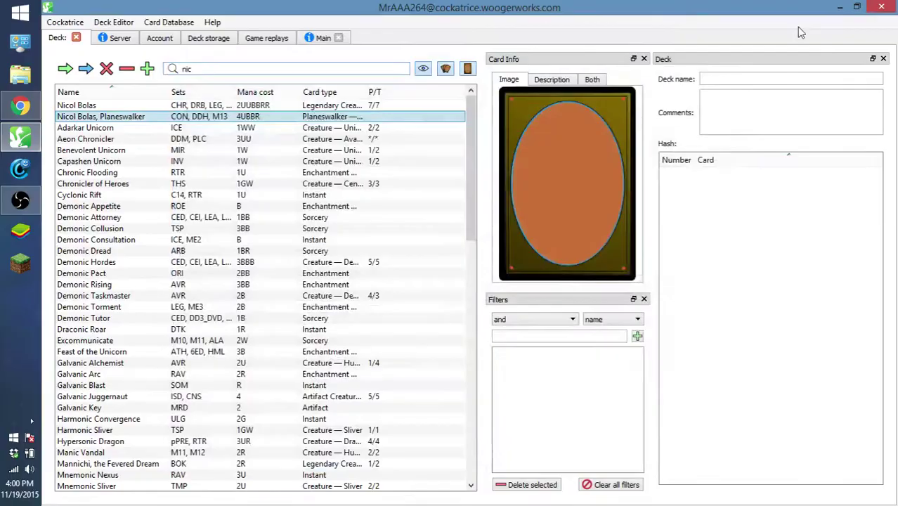
Minimize the open windows to reach the desktop, view the CUSTOM art folder and close it.
left_click(841, 9)
left_click(841, 8)
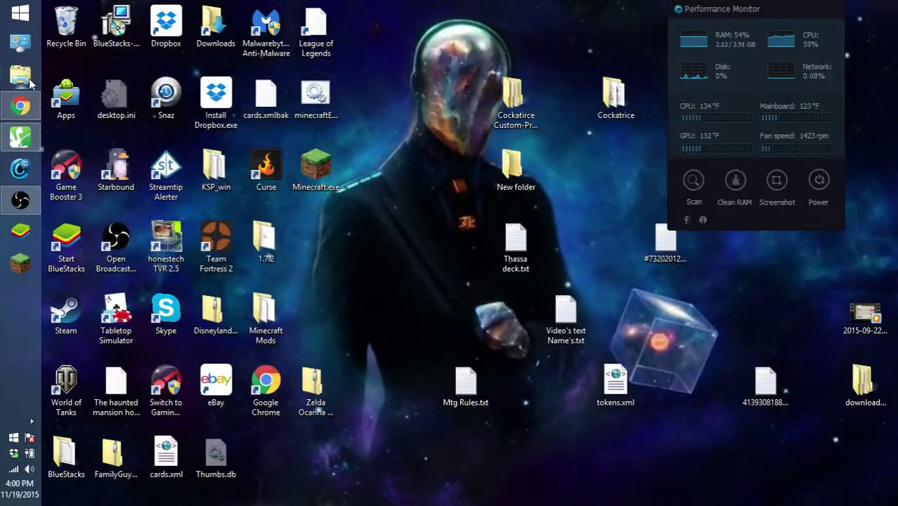
right_click(31, 83)
left_click(97, 45)
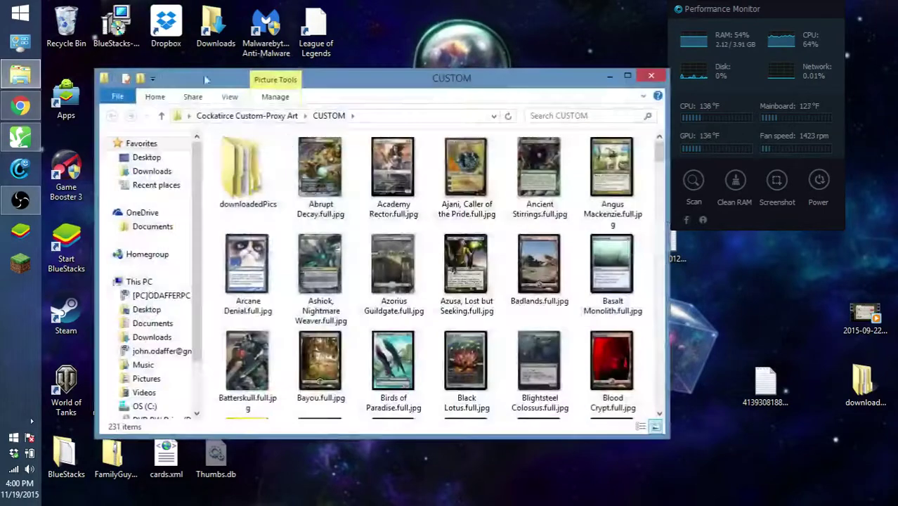
left_click(651, 76)
View the contents of the Cockatirce Custom-Proxy Art folder from the desktop, and close its window.
left_click(513, 111)
double_click(513, 111)
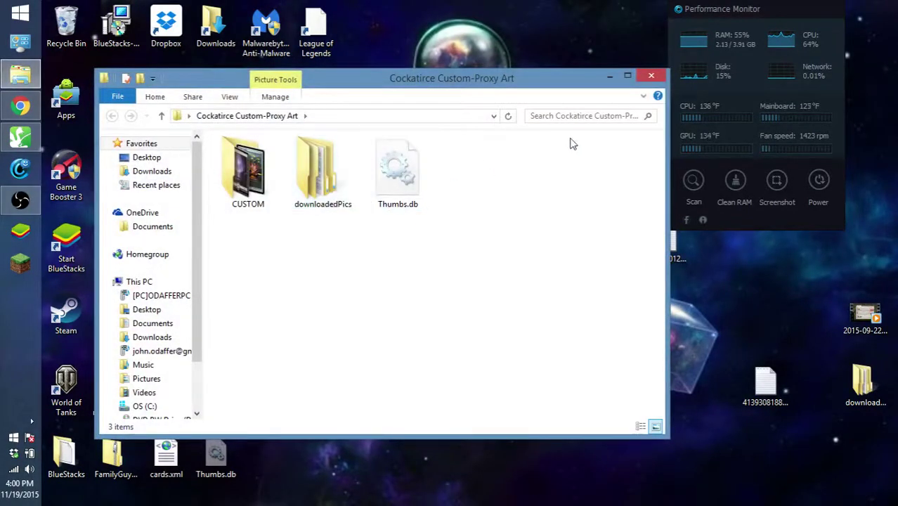
left_click(650, 76)
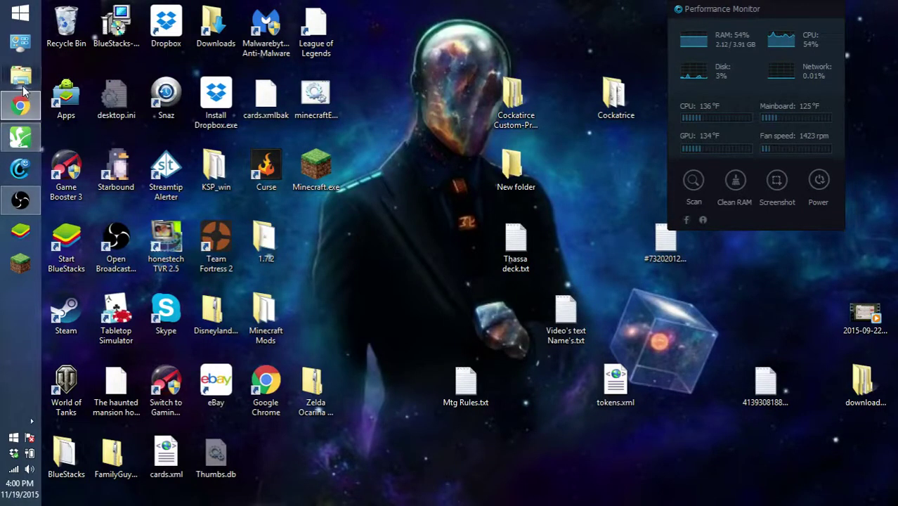
Open a file explorer window, check the Desktop folder, and go to the user's home folder.
left_click(21, 75)
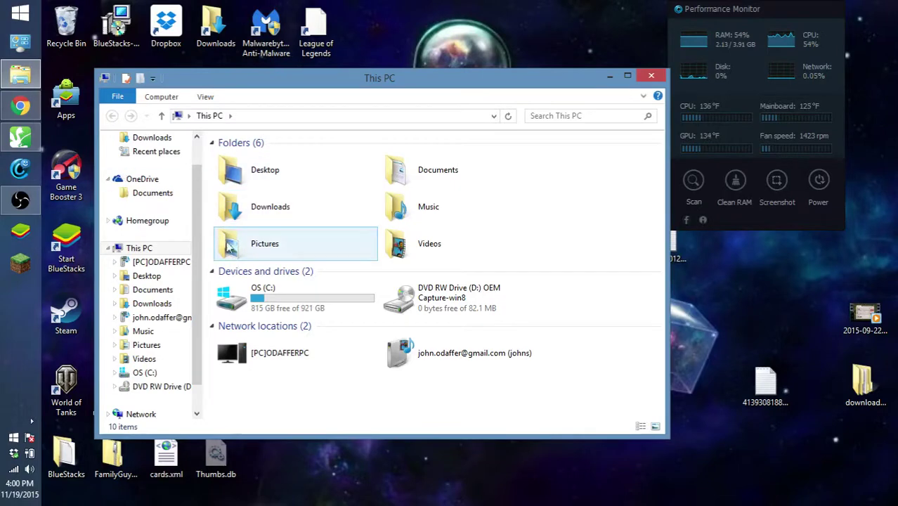
double_click(260, 172)
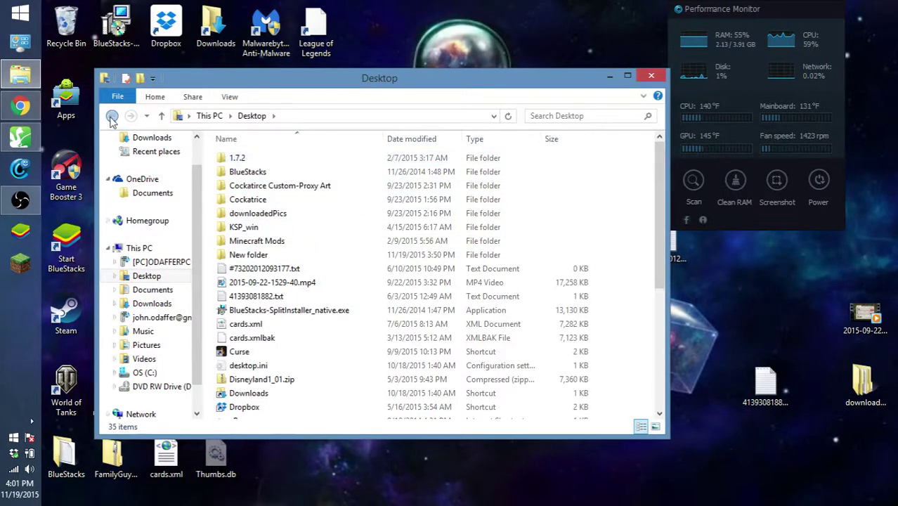
key("BackSpace")
left_click_drag(203, 202, 202, 171)
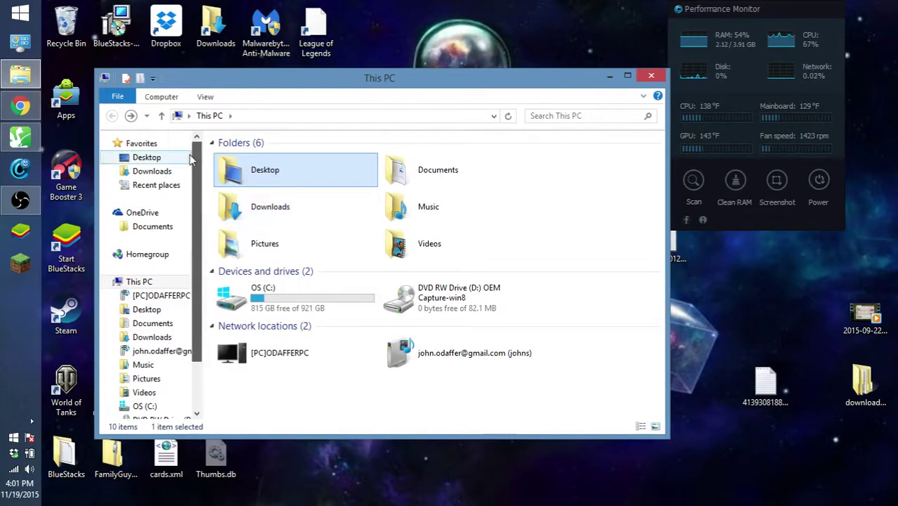
left_click(147, 157)
double_click(296, 201)
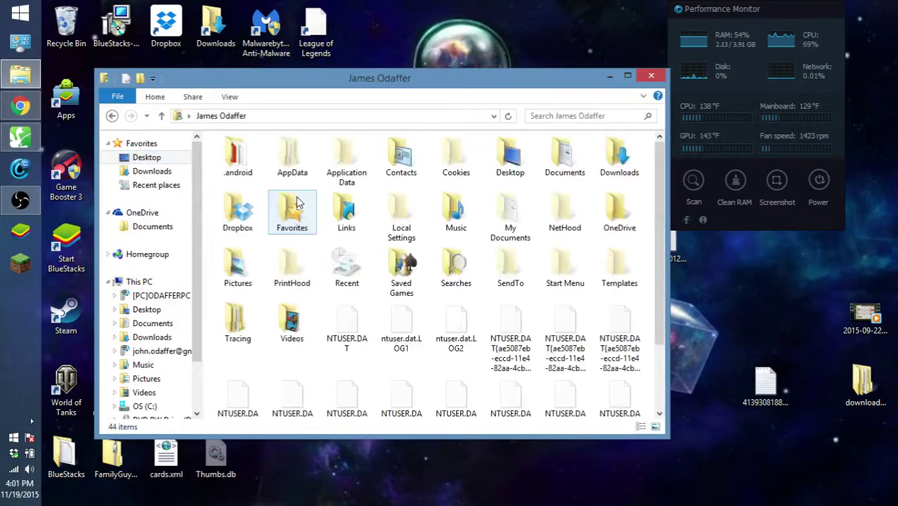
Browse from the home folder through AppData, Local, Cockatrice and the inner Cockatrice folder to pics.
double_click(292, 161)
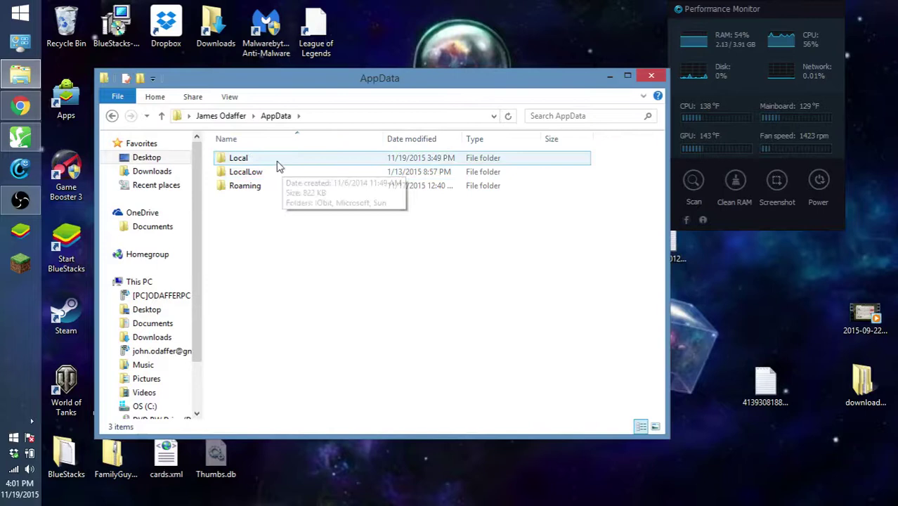
double_click(277, 160)
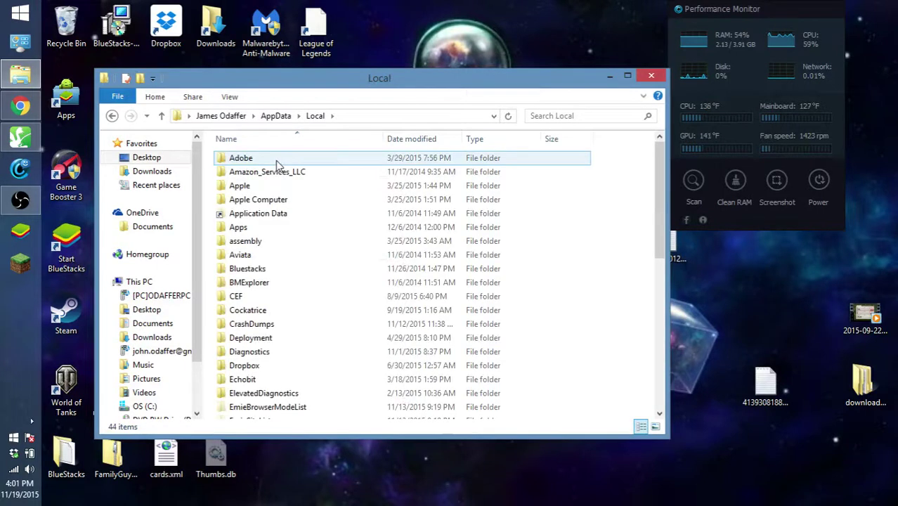
double_click(341, 311)
double_click(312, 159)
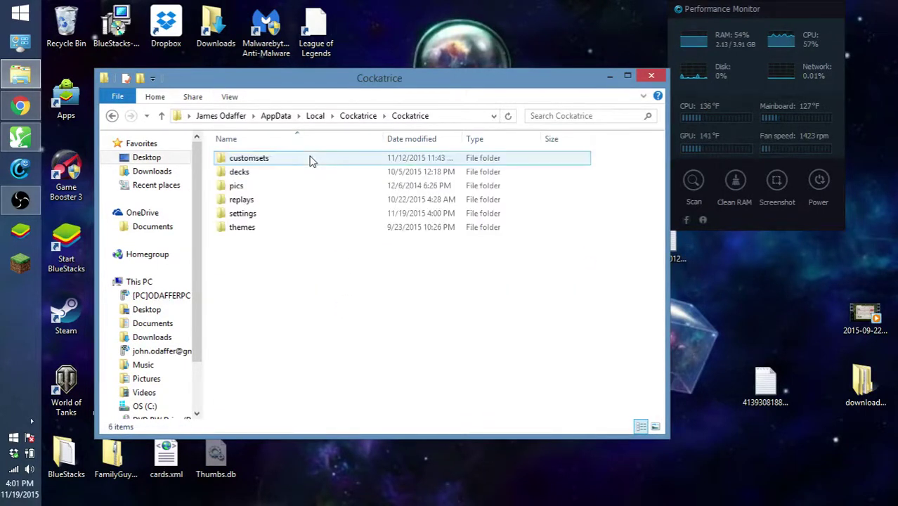
double_click(334, 186)
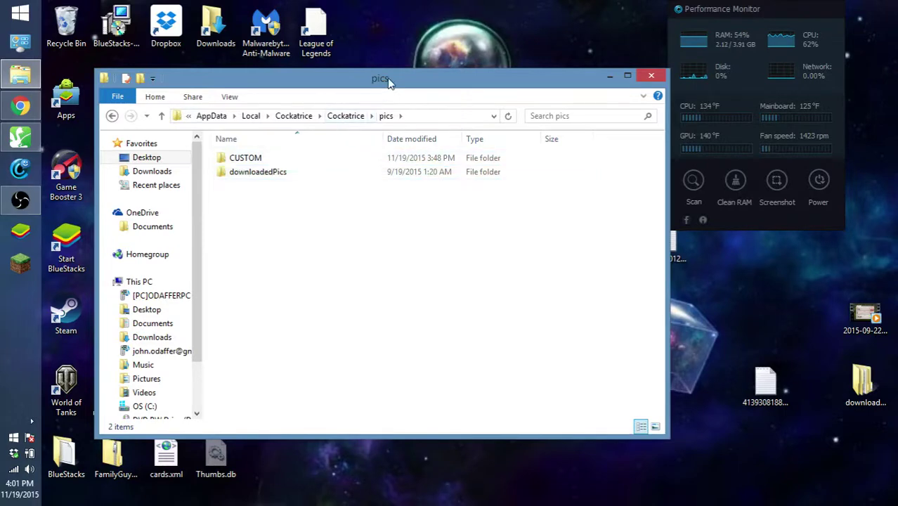
Try moving the downloadedPics folder from pics to the desktop, cancel the transfer and minimize the pics window.
left_click_drag(391, 80, 325, 118)
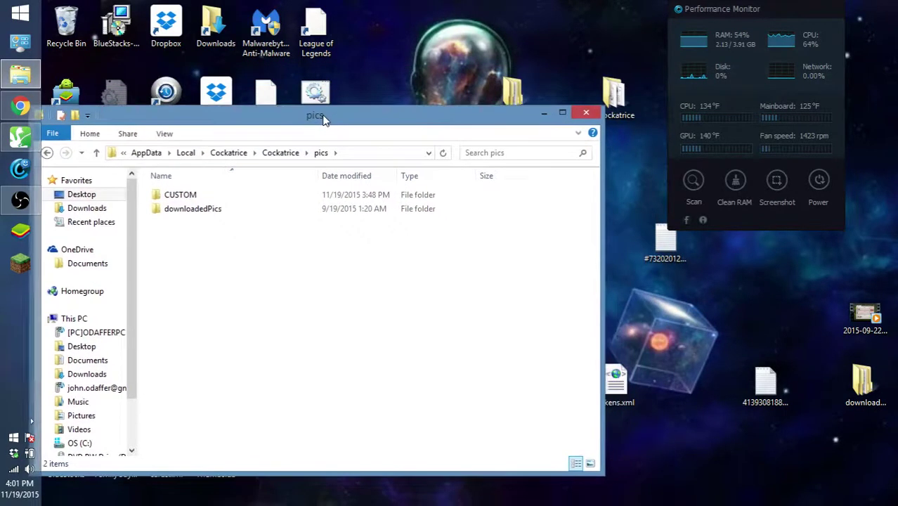
right_click(305, 213)
left_click(288, 227)
left_click_drag(280, 221, 385, 267)
left_click_drag(371, 213, 415, 67)
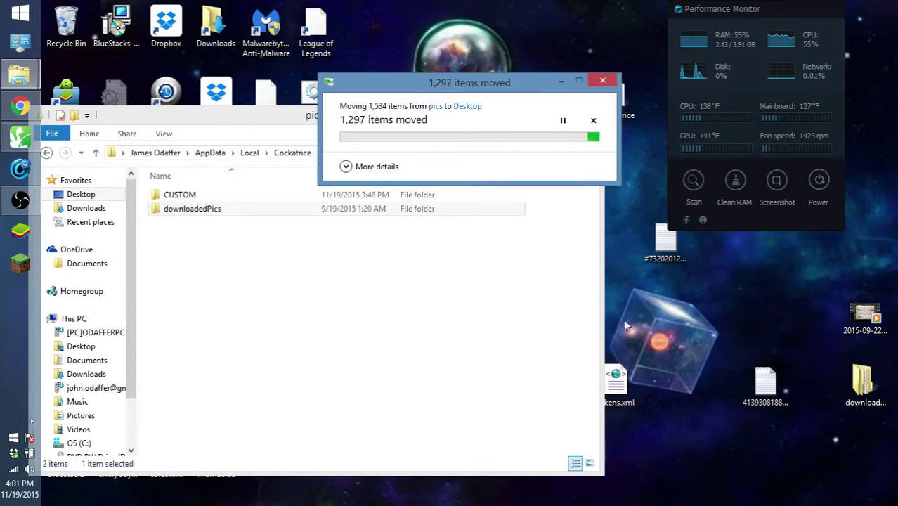
left_click(451, 210)
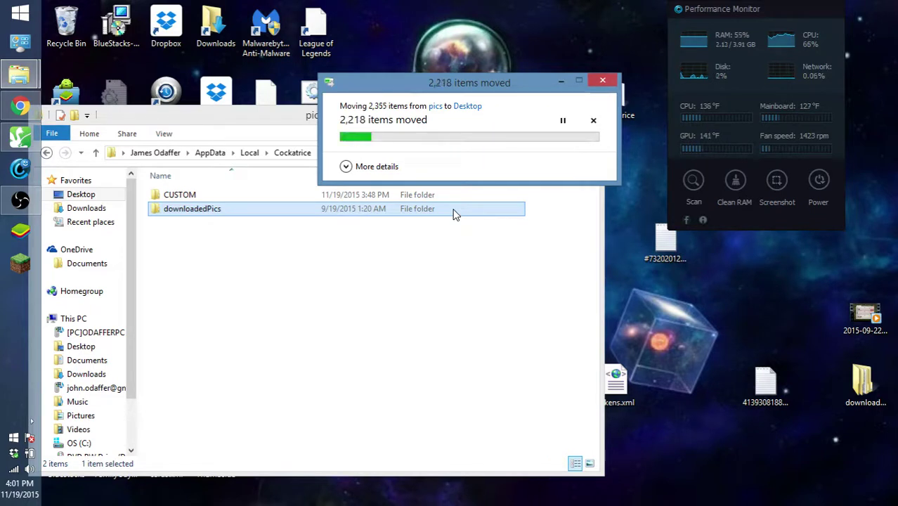
left_click(513, 125)
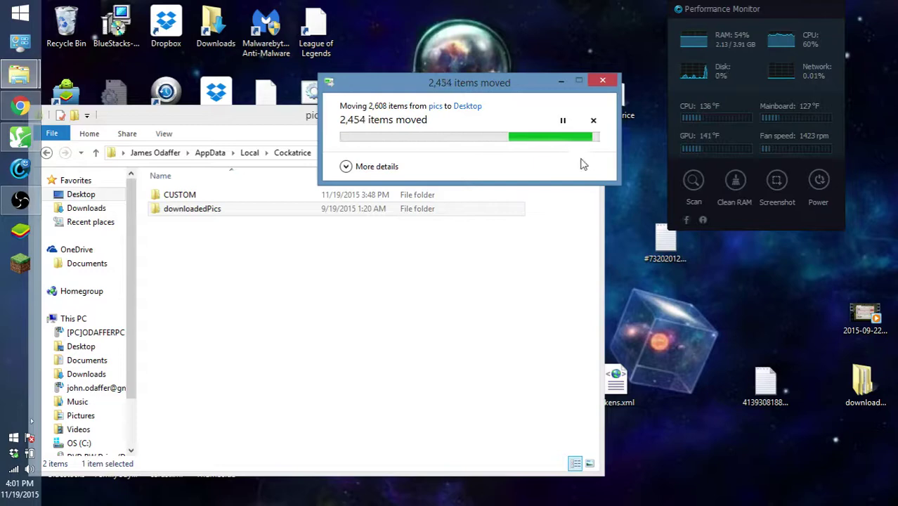
left_click(593, 121)
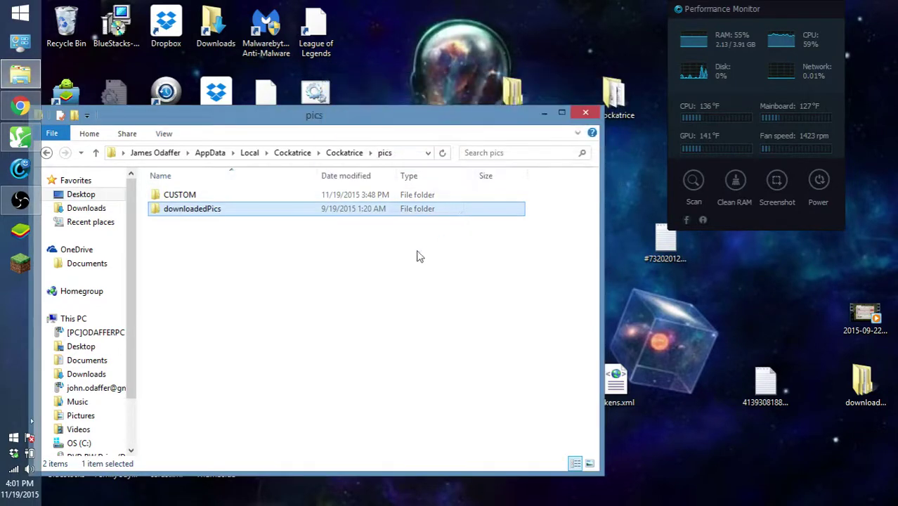
left_click(373, 259)
left_click(544, 117)
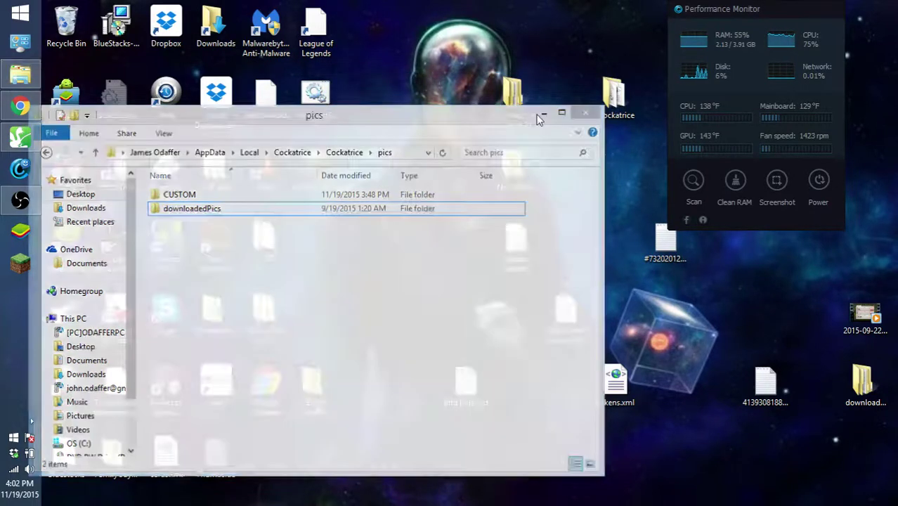
Open downloadedPics inside the Cockatirce Custom-Proxy Art folder on the desktop and look through its card set folders.
double_click(517, 105)
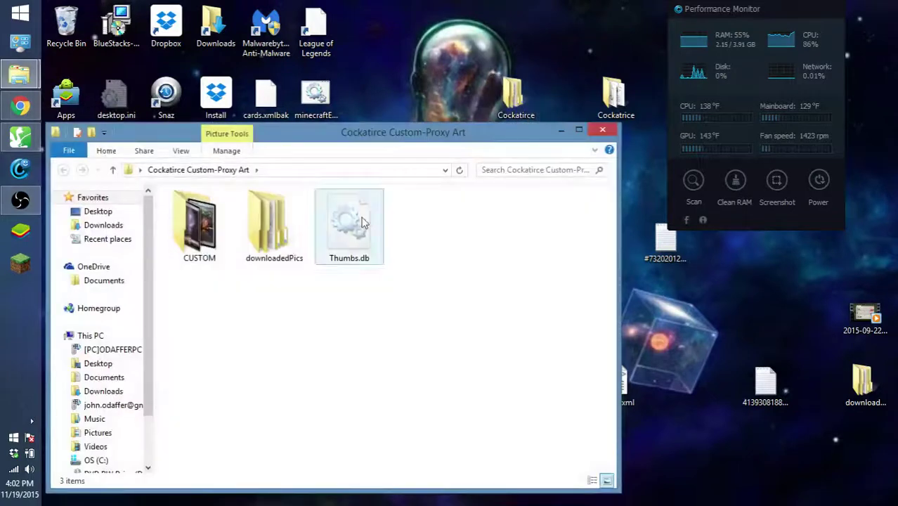
double_click(274, 223)
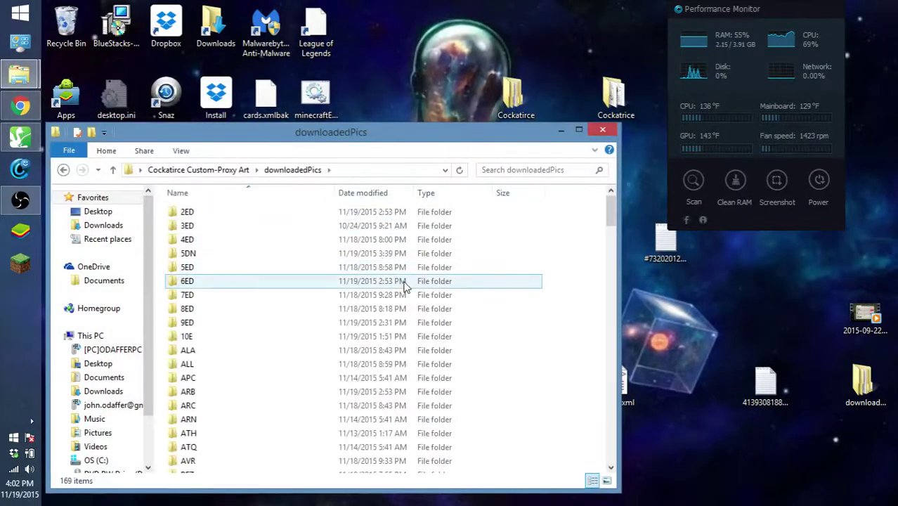
scroll(401, 288, "down", 20)
scroll(404, 287, "down", 20)
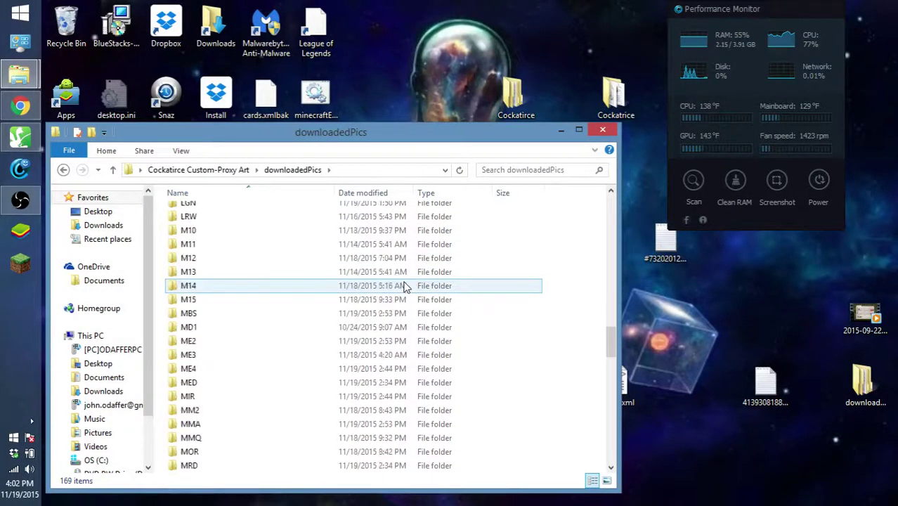
scroll(404, 287, "down", 6)
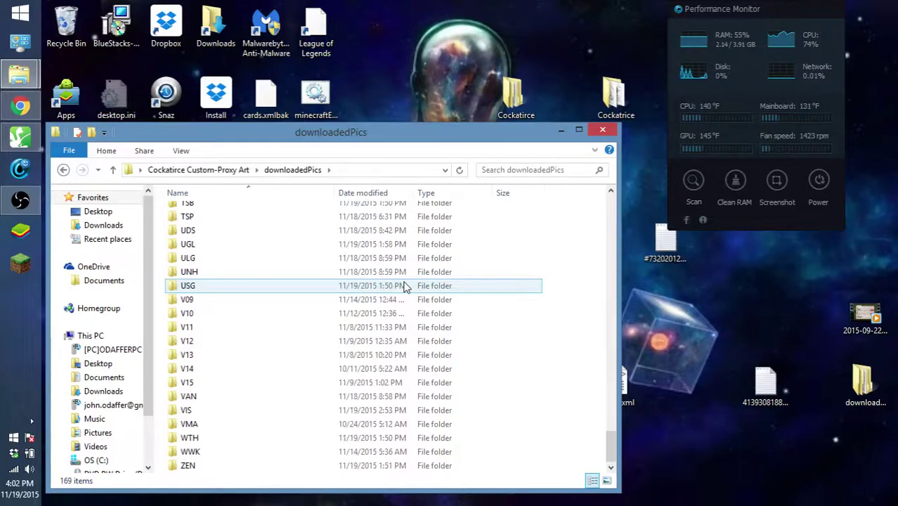
scroll(404, 286, "up", 20)
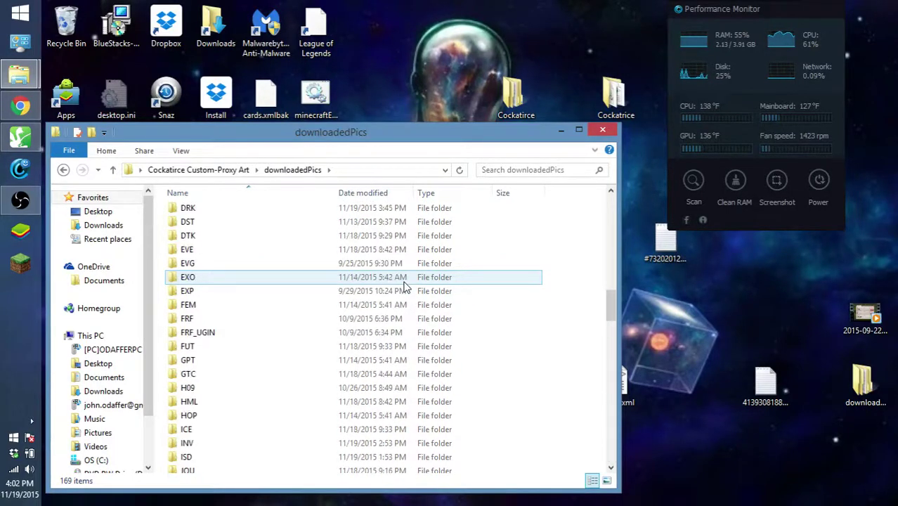
scroll(404, 287, "up", 1)
scroll(404, 287, "up", 12)
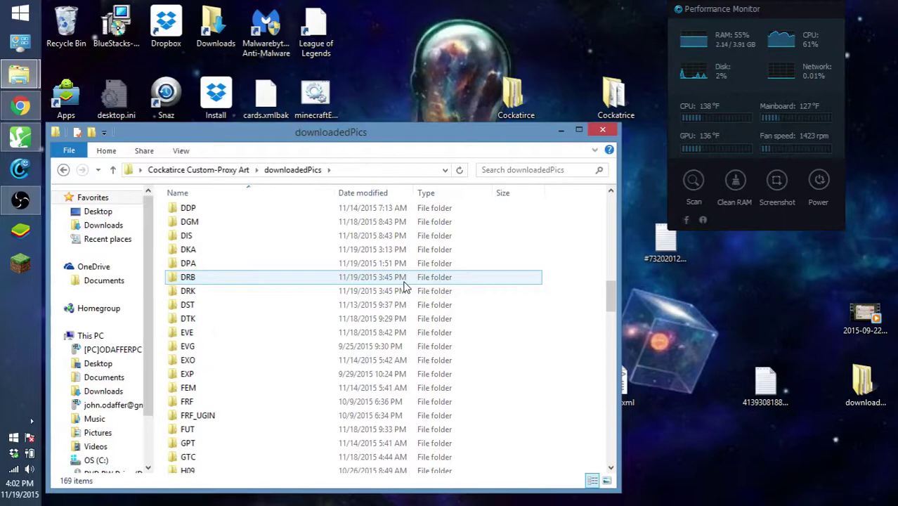
scroll(404, 287, "up", 1)
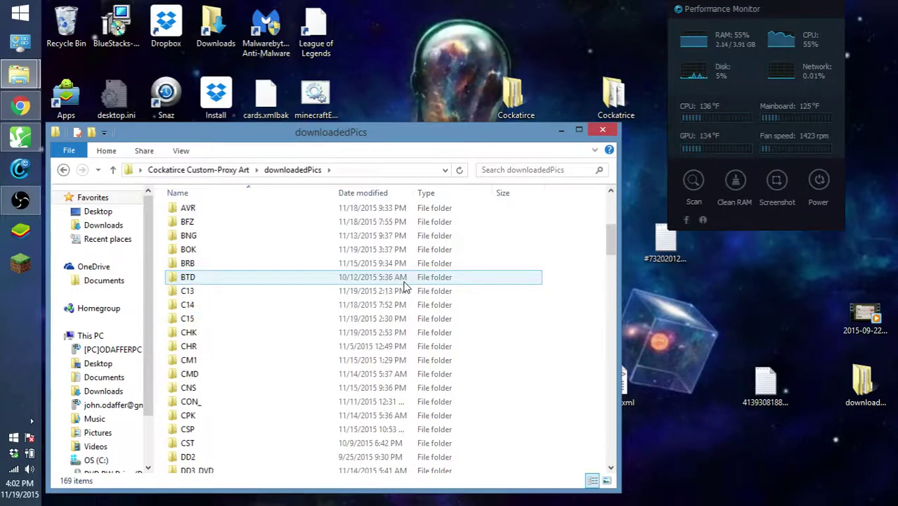
View the card images in the BFZ set folder, return to downloadedPics and minimize the window.
double_click(392, 229)
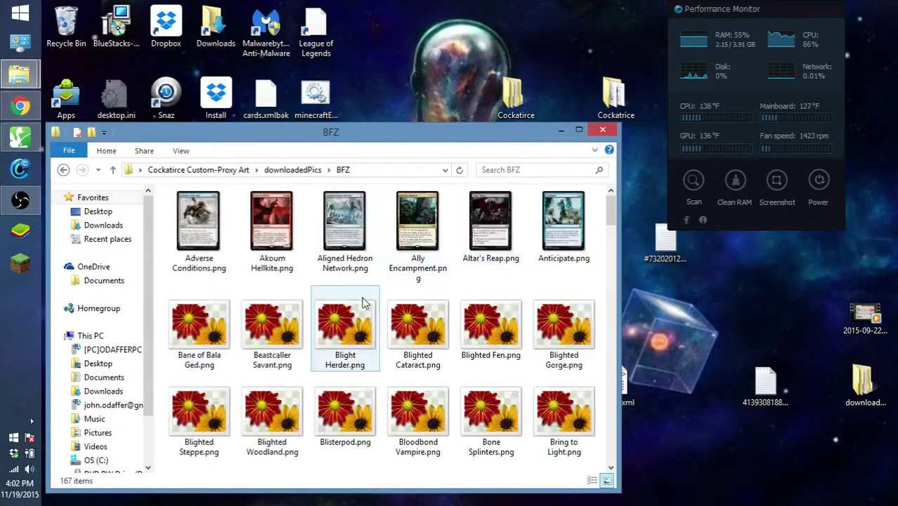
left_click(71, 175)
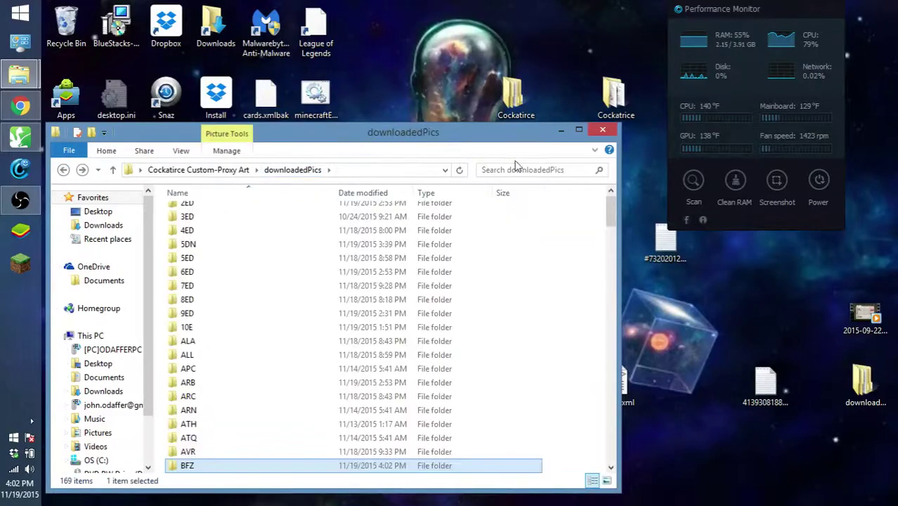
left_click(560, 134)
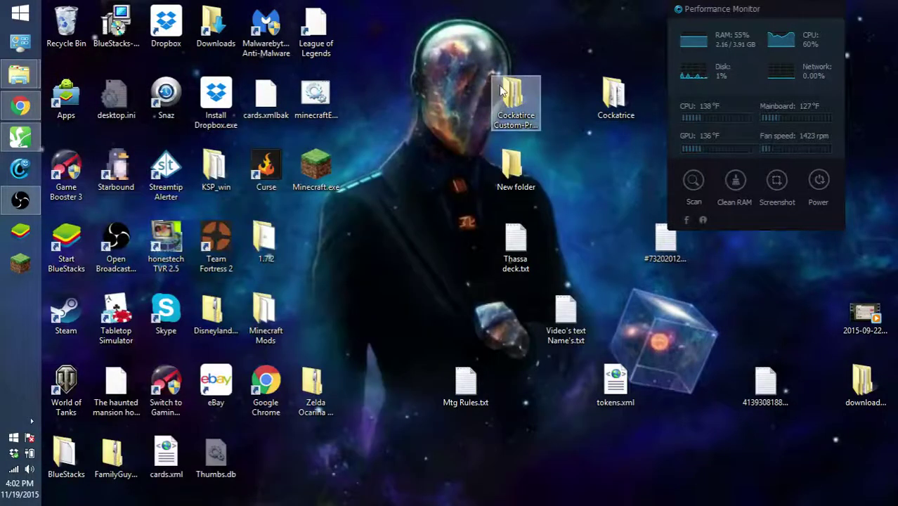
Switch to Cockatrice, search the card database for "black" and display the Black Lotus card image.
left_click(20, 138)
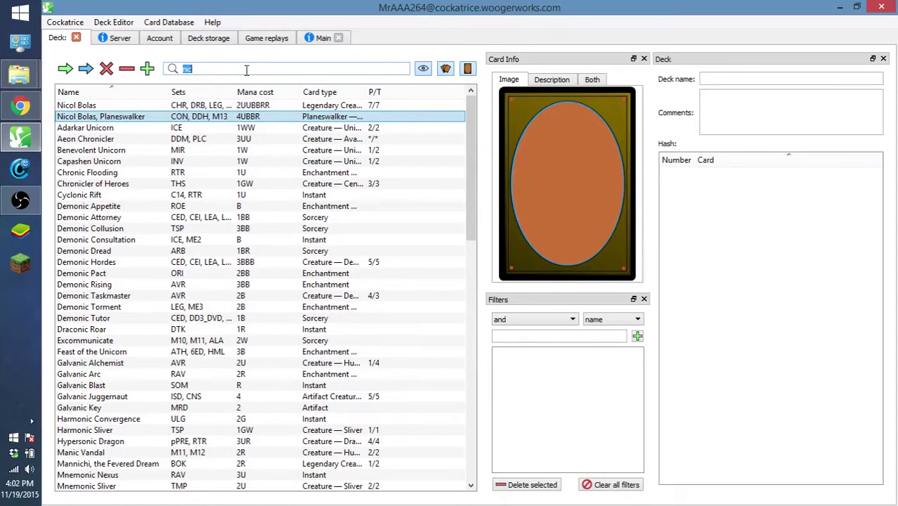
type("black")
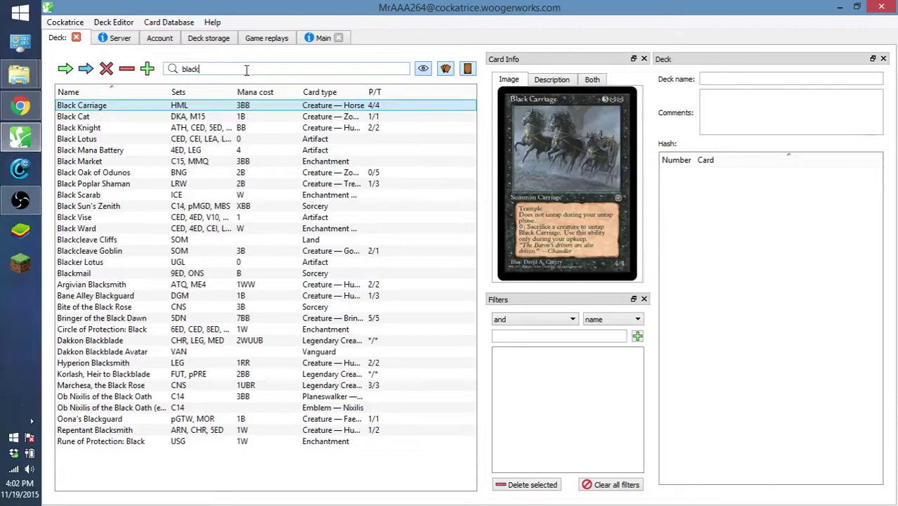
left_click(288, 139)
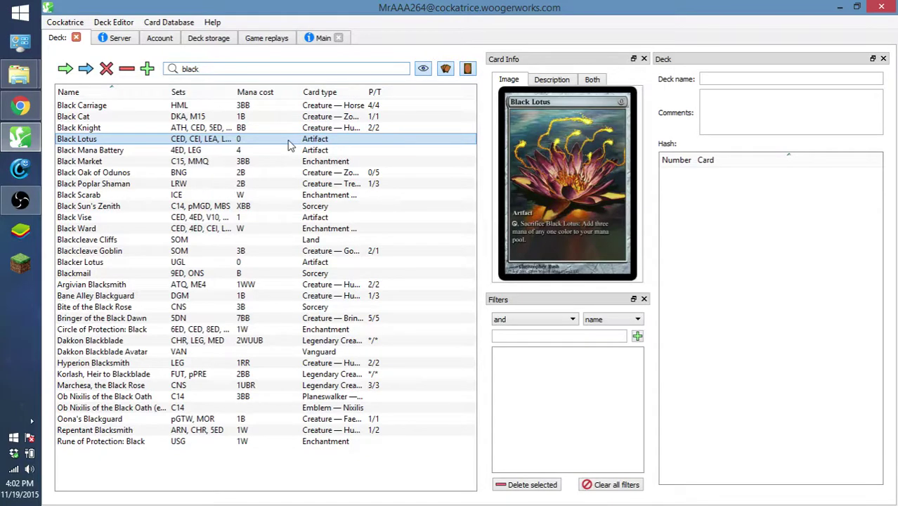
Close the pics window, view the contents of the Cockatirce Custom-Proxy Art folder and minimize its window.
left_click(19, 73)
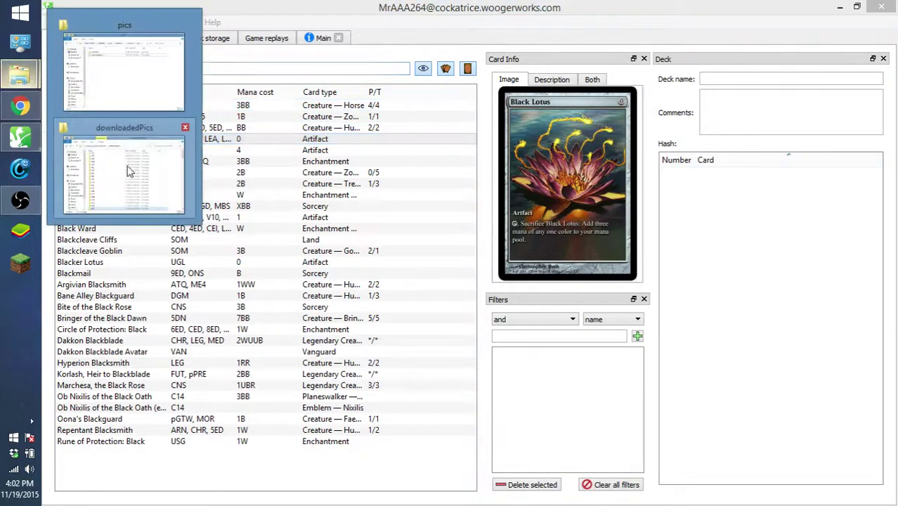
left_click(586, 113)
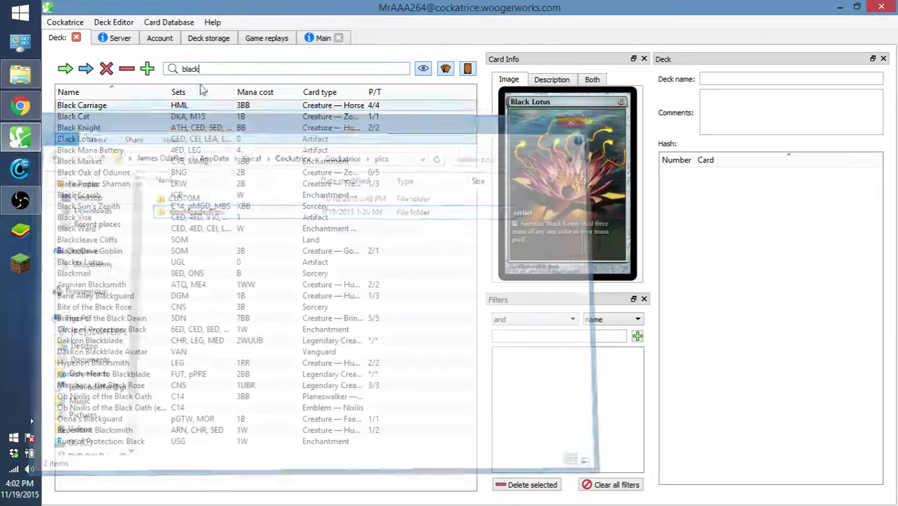
left_click(20, 74)
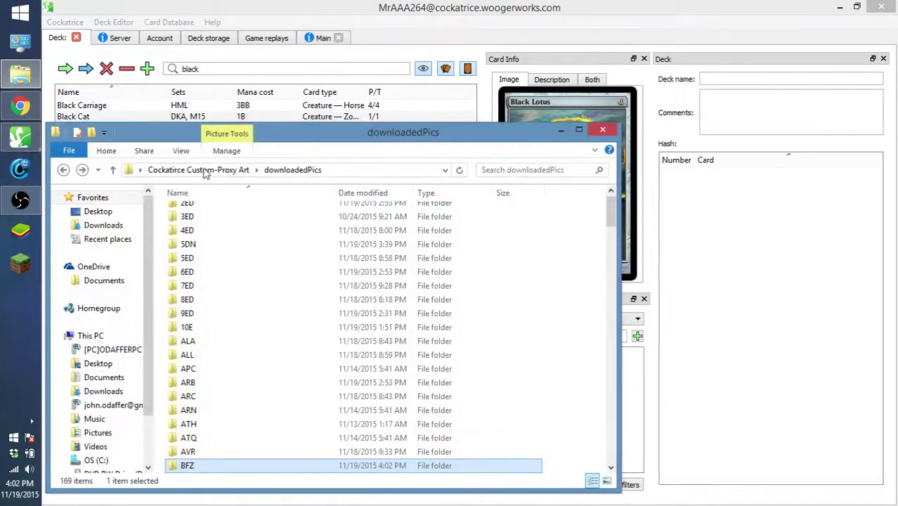
left_click(205, 171)
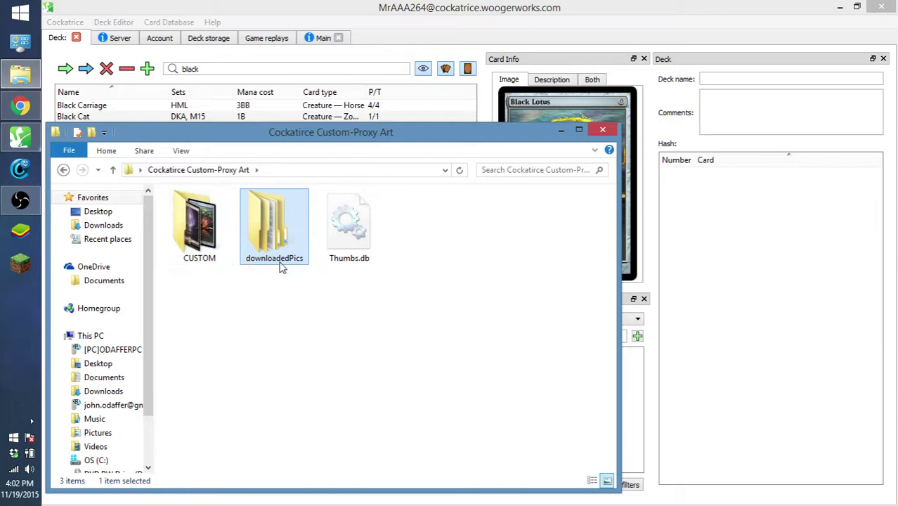
left_click(561, 132)
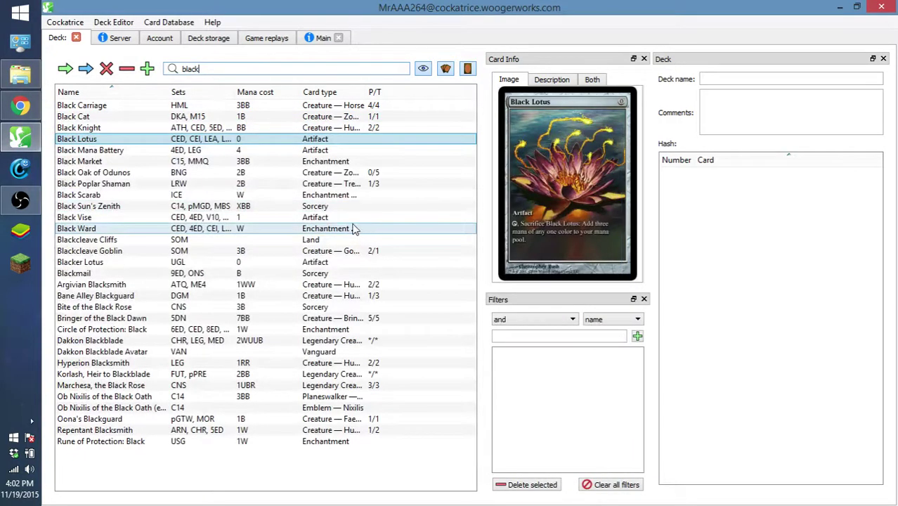
Recheck Black Lotus in the card list, and view the card art in Cockatirce Custom-Proxy Art's CUSTOM folder.
left_click(342, 130)
left_click(346, 138)
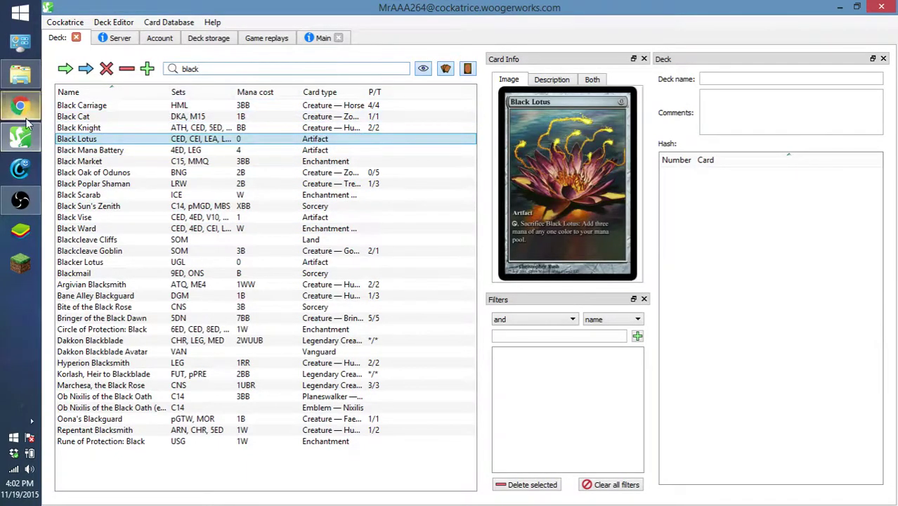
left_click(20, 74)
left_click(219, 237)
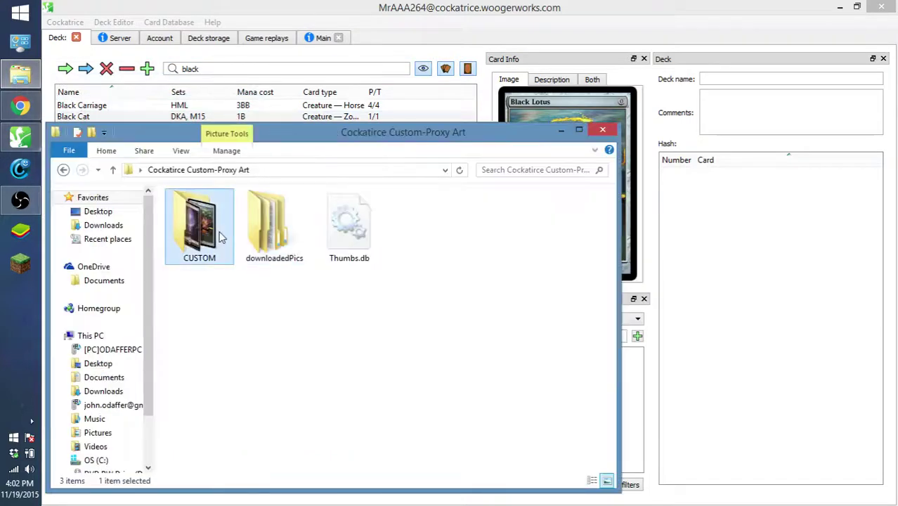
double_click(231, 219)
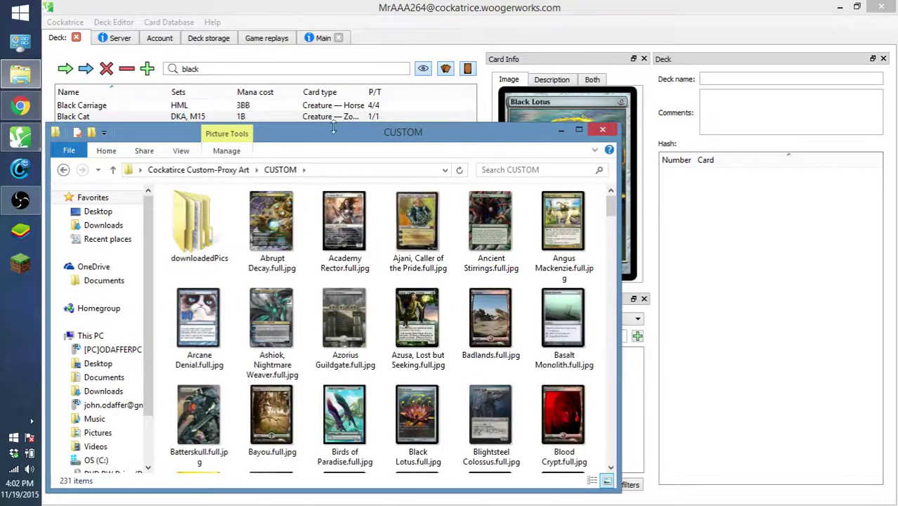
Browse the CUSTOM folder's card art and view the Emrakul, the Aeons Torn.full.jpg image, closing the viewer.
left_click_drag(340, 141, 417, 30)
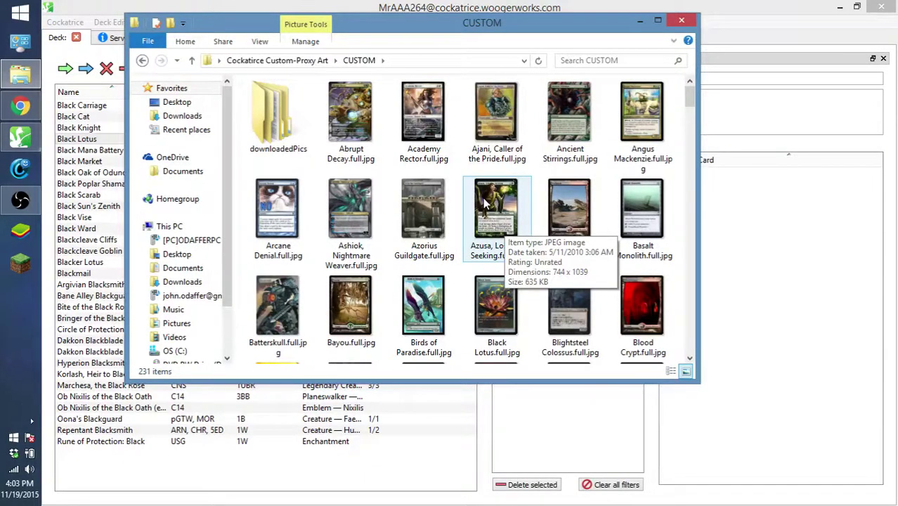
scroll(484, 202, "down", 2)
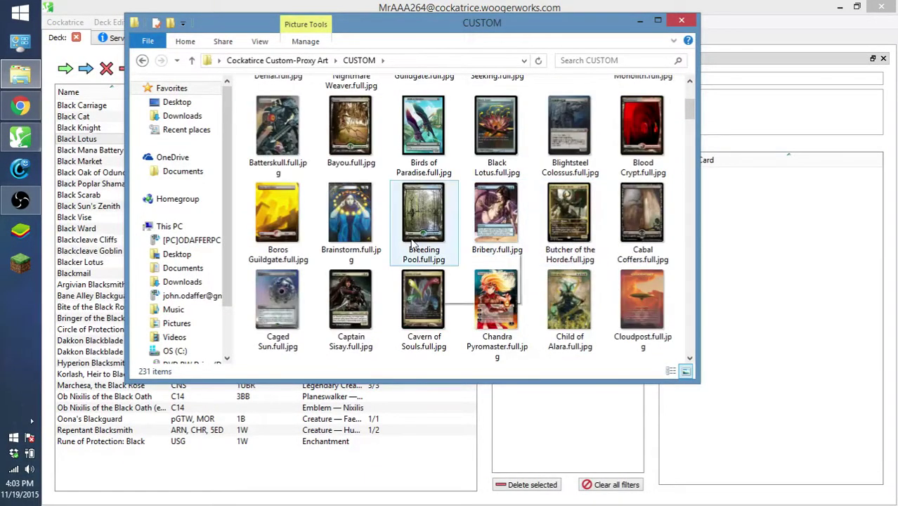
scroll(416, 245, "up", 2)
scroll(429, 247, "down", 6)
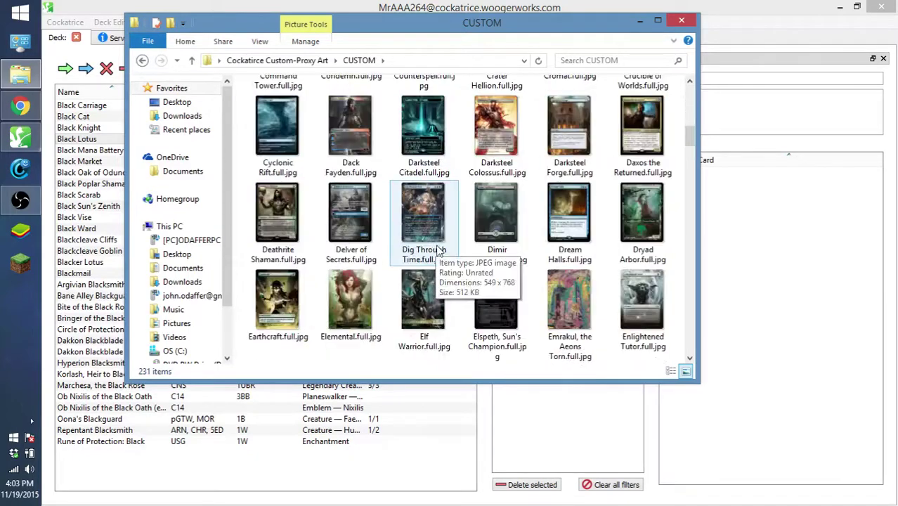
scroll(439, 251, "down", 2)
left_click(566, 126)
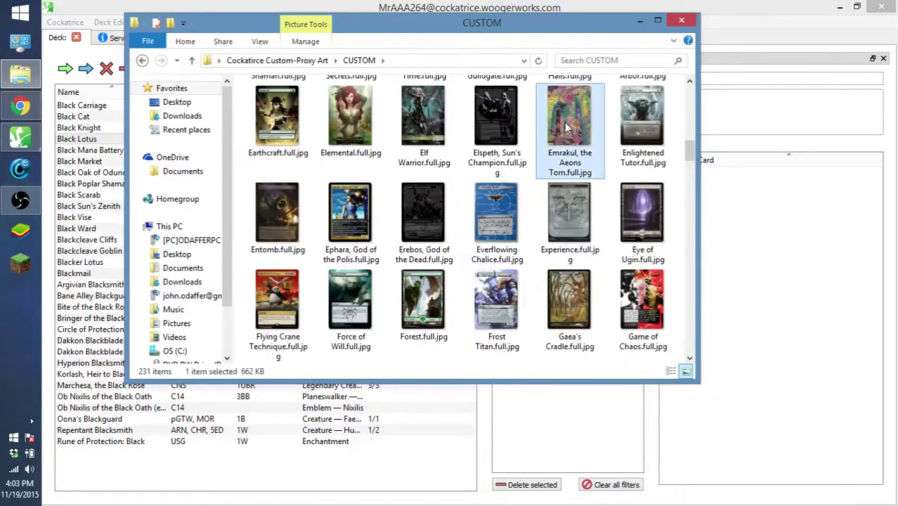
double_click(566, 127)
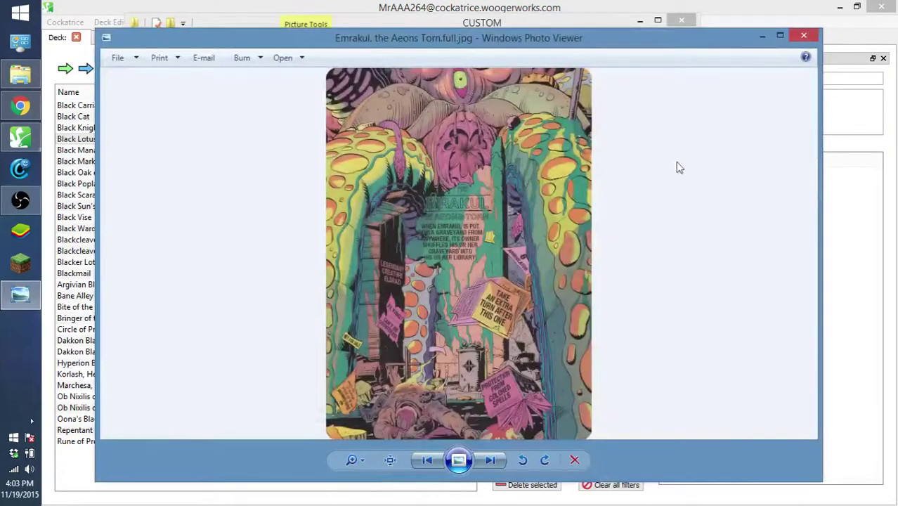
left_click(802, 35)
View the Experience.full.jpg image in the CUSTOM folder and close it.
scroll(555, 184, "down", 2)
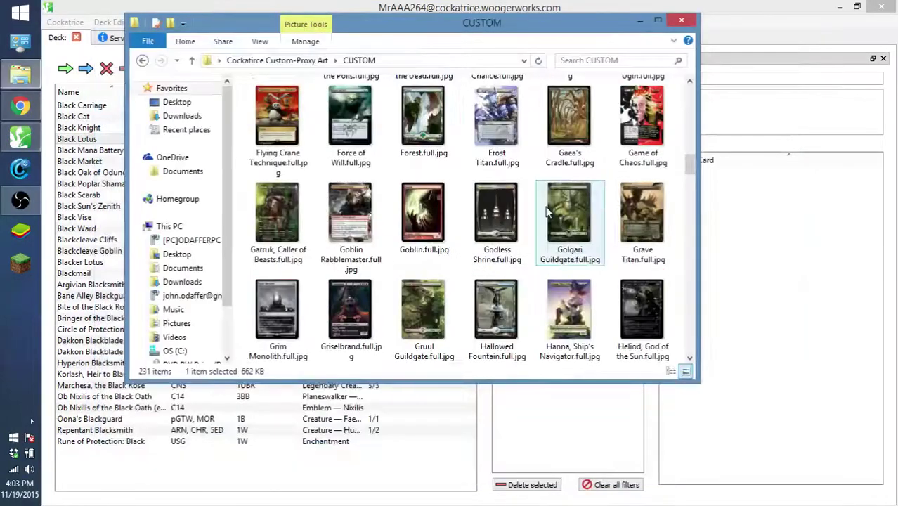
scroll(555, 184, "up", 2)
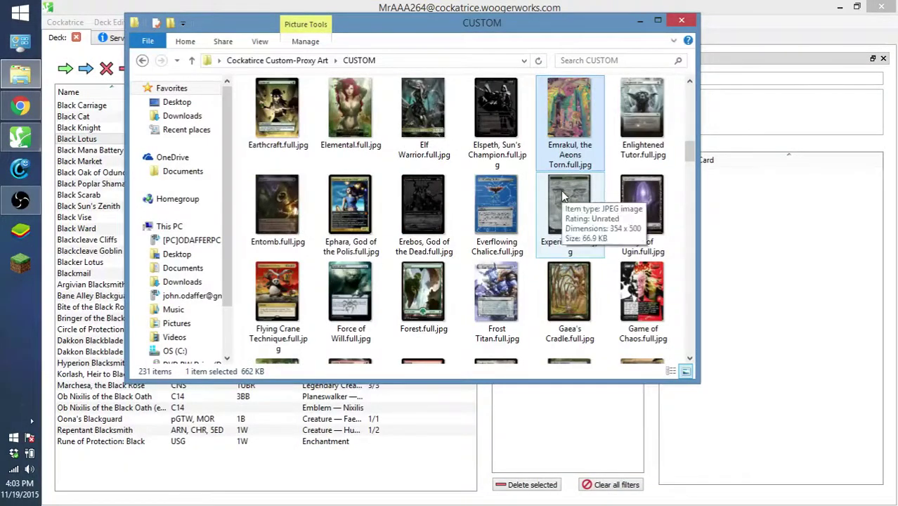
double_click(560, 191)
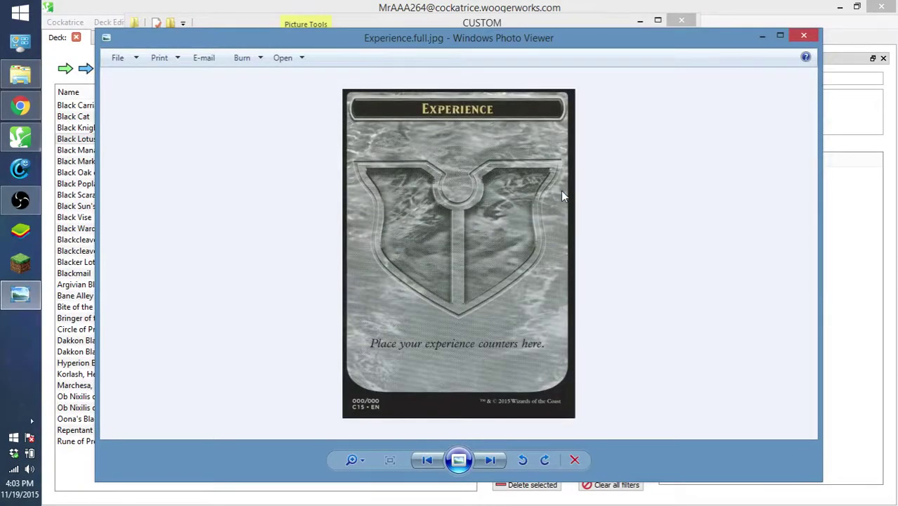
left_click(797, 35)
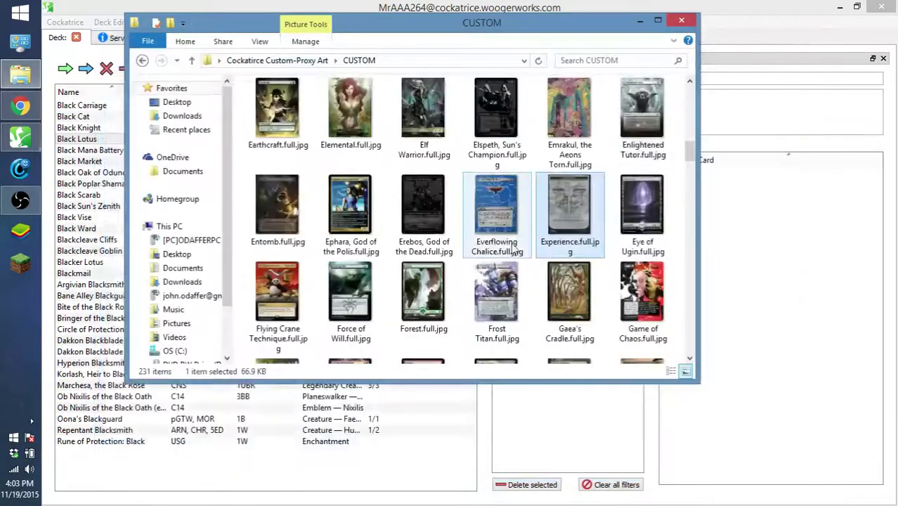
View the Wastes.full.jpg image near the end of the CUSTOM folder, close it and minimize the folder window.
scroll(513, 246, "down", 15)
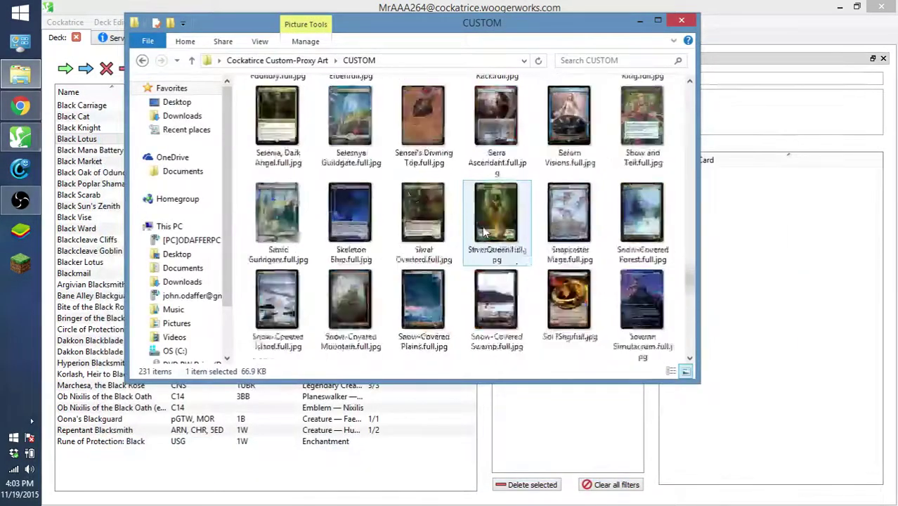
scroll(484, 225, "down", 6)
scroll(323, 225, "up", 2)
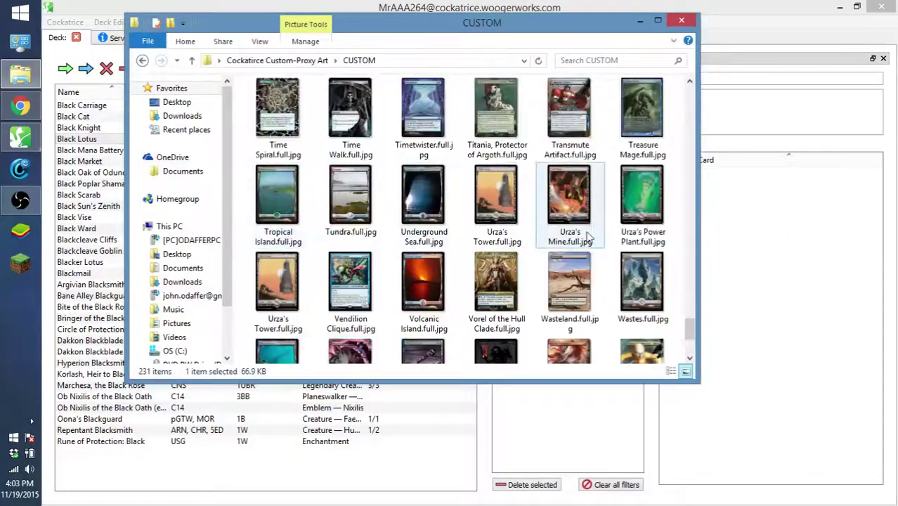
scroll(642, 211, "down", 2)
left_click(640, 151)
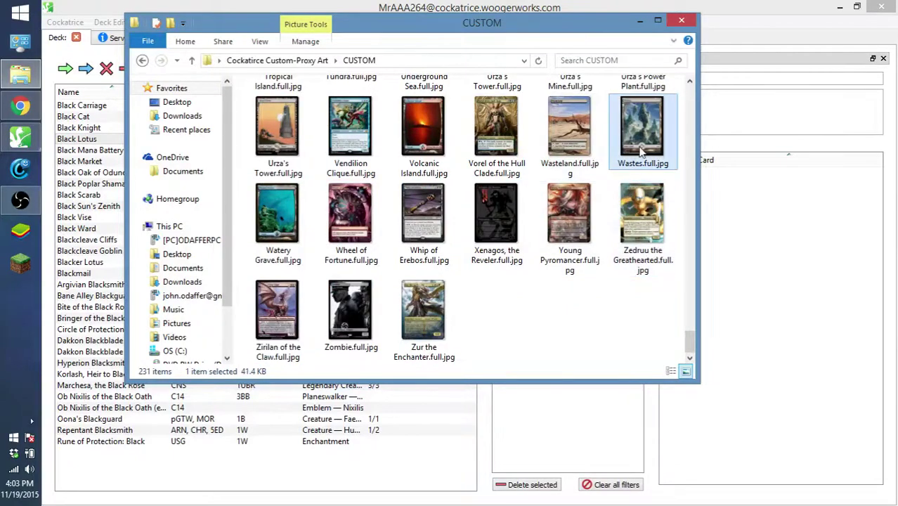
double_click(640, 151)
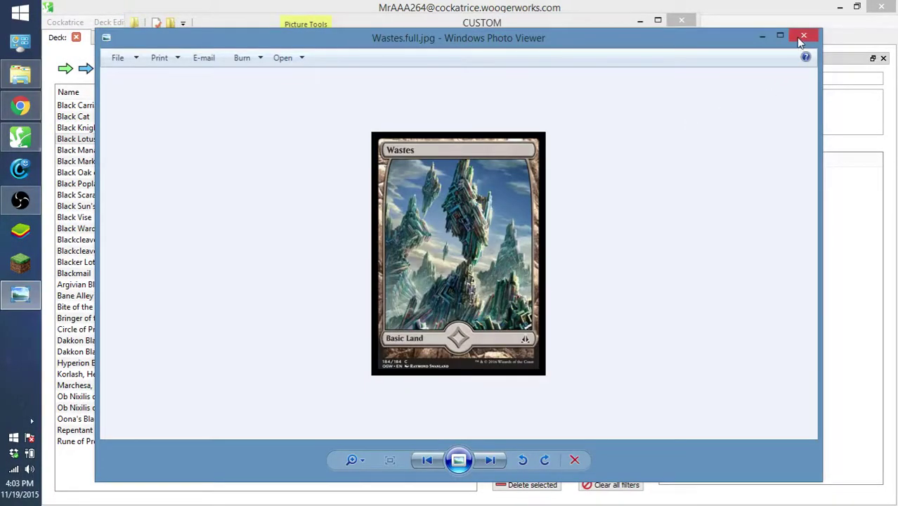
left_click(803, 35)
left_click(639, 20)
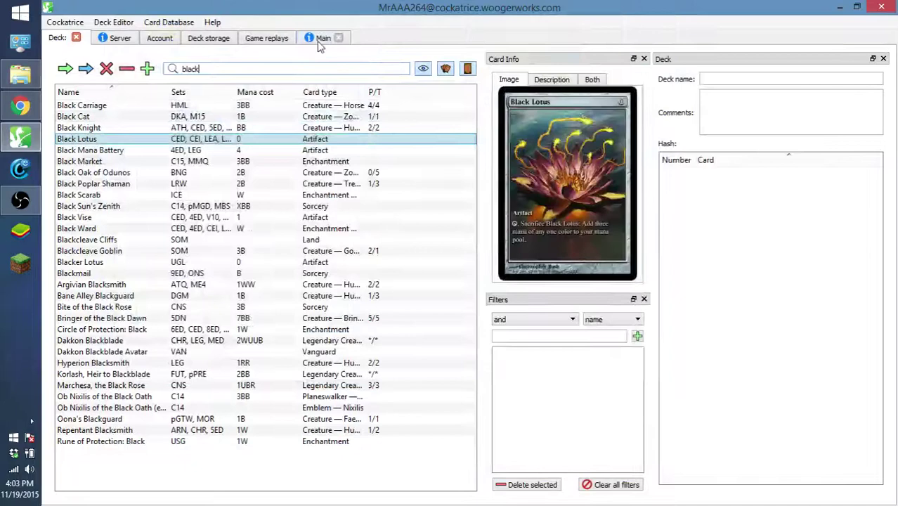
Create an EDH / Commander game in the Main room using the remembered game settings.
left_click(321, 39)
left_click(529, 260)
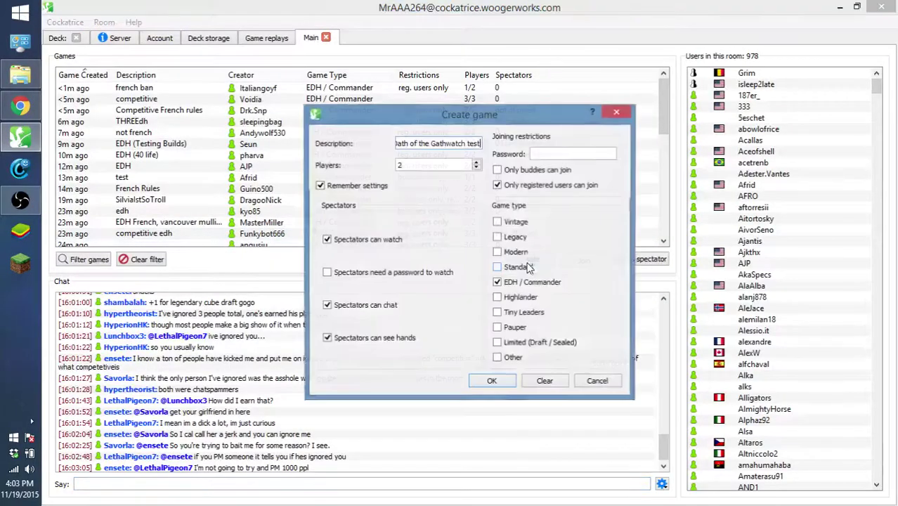
left_click(506, 385)
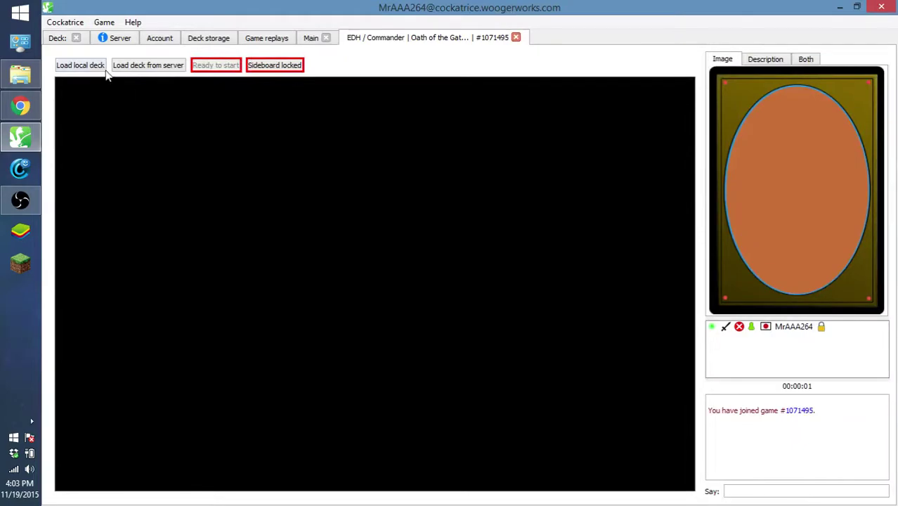
Load the local deck EDH Trostani, Selesnya's Voice.cod from Downloads and mark the player ready to start.
left_click(90, 67)
left_click(102, 121)
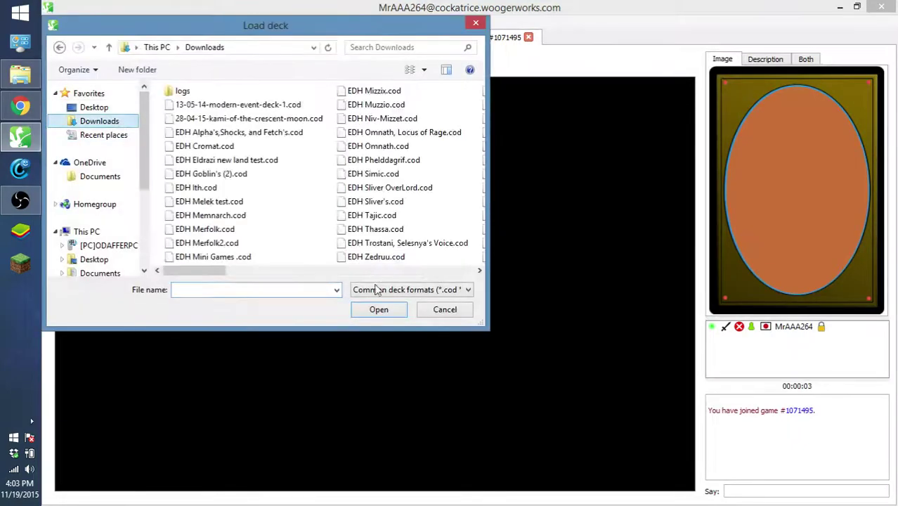
left_click(347, 243)
left_click(377, 308)
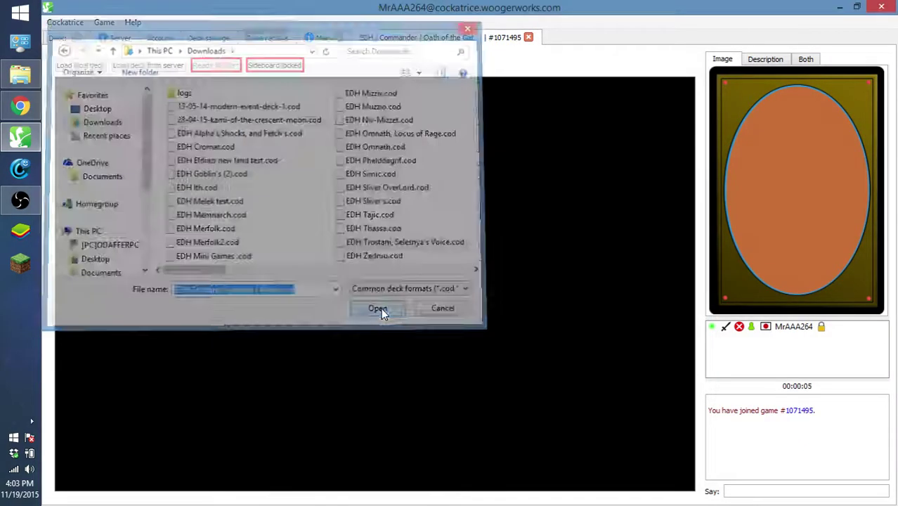
left_click(216, 65)
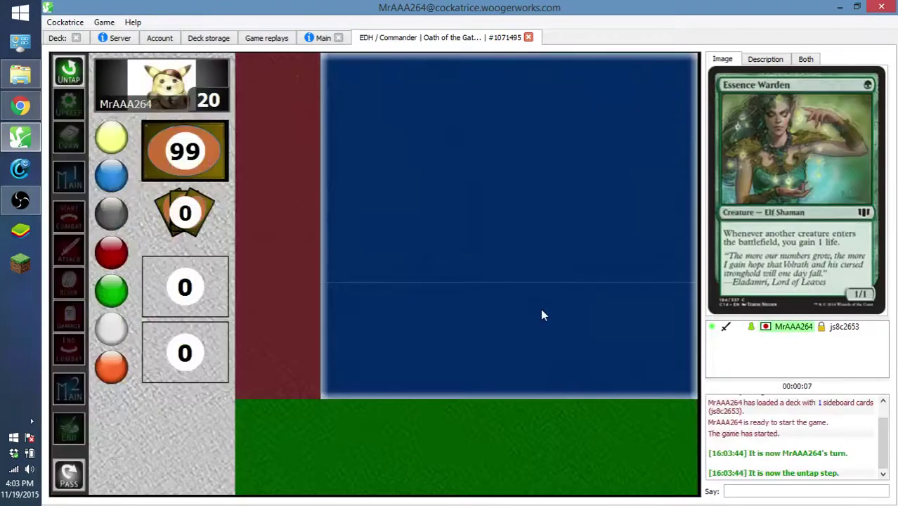
Create a token based on the green 3/3 Ape, with its name changed to Black Lotus.
key("ctrl+t")
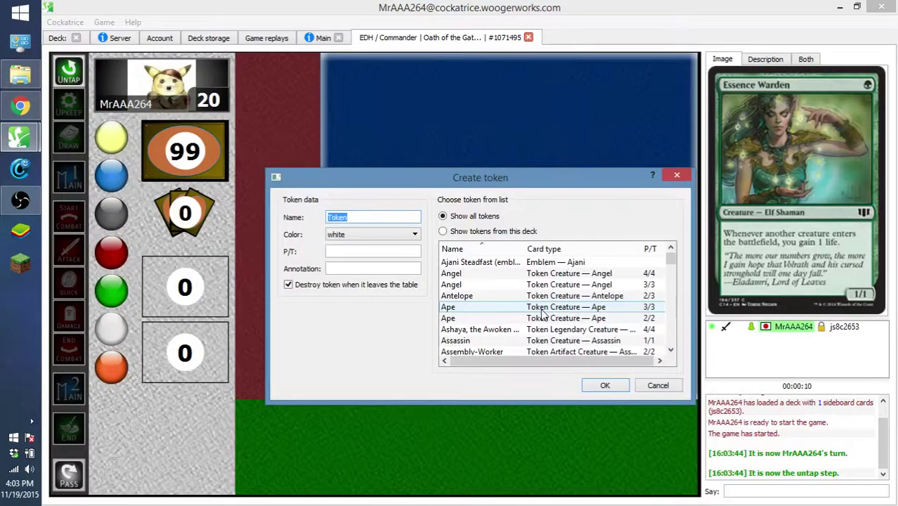
left_click(541, 310)
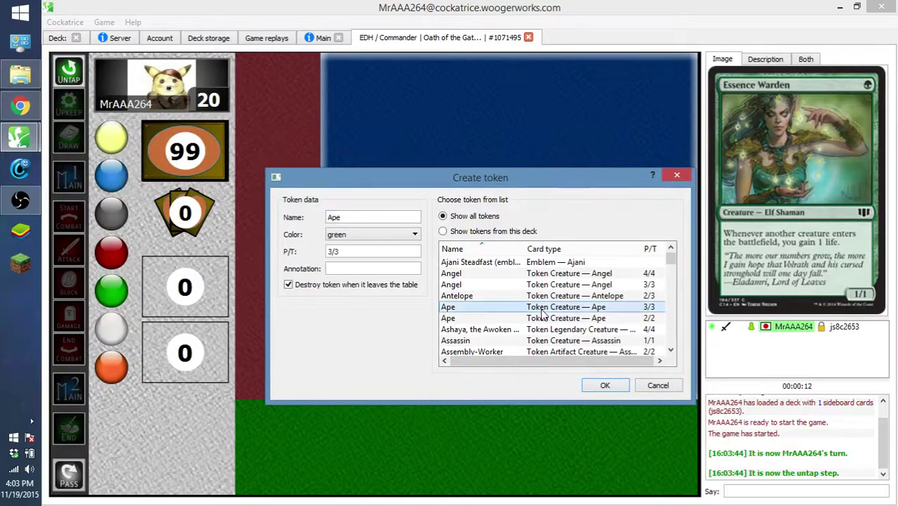
double_click(402, 221)
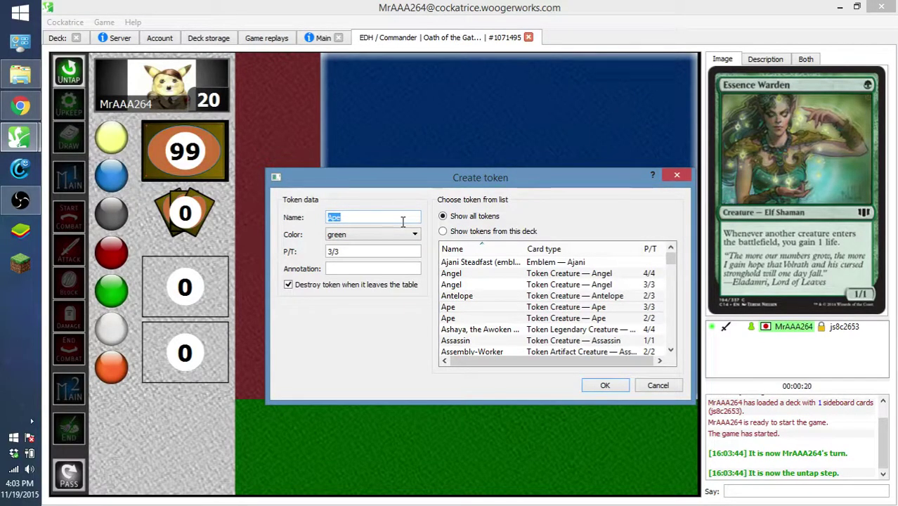
type("ack Lotus")
key("Return")
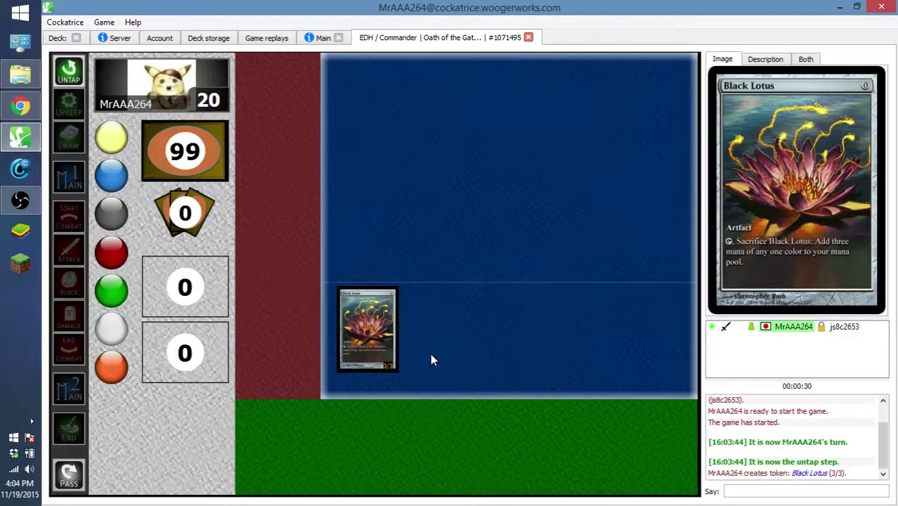
Create a token named Wastes and display its card image.
key("ctrl+t")
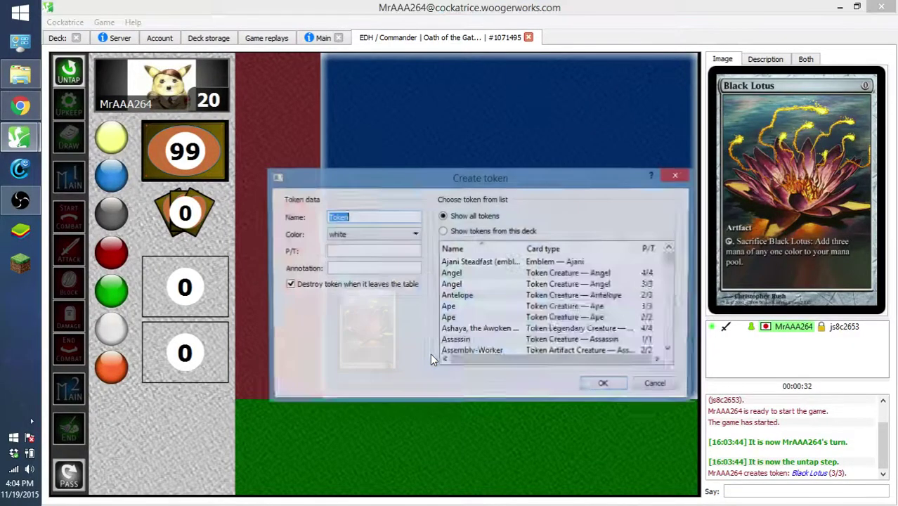
type("Wastes")
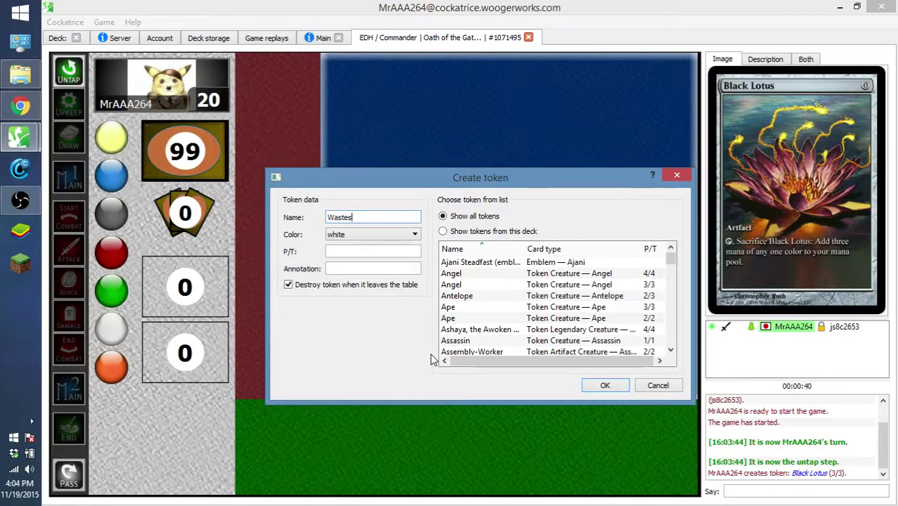
key("Return")
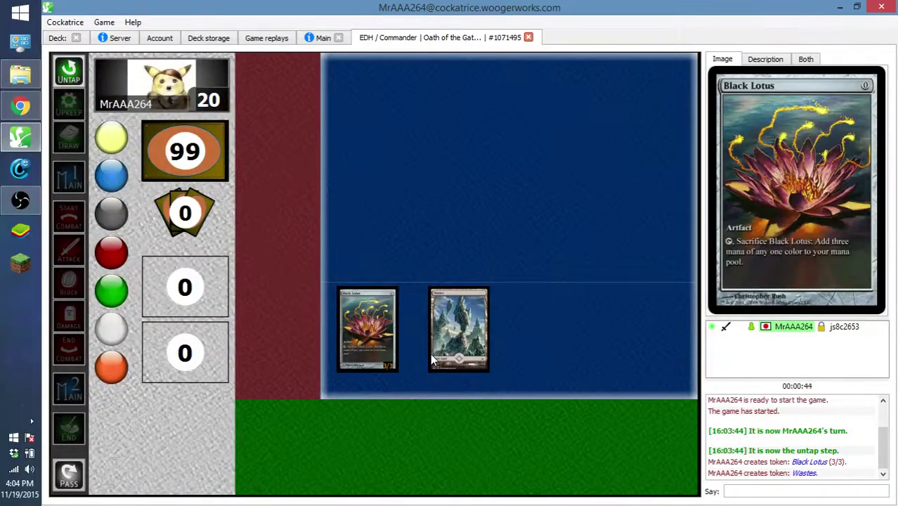
mouse_move(430, 357)
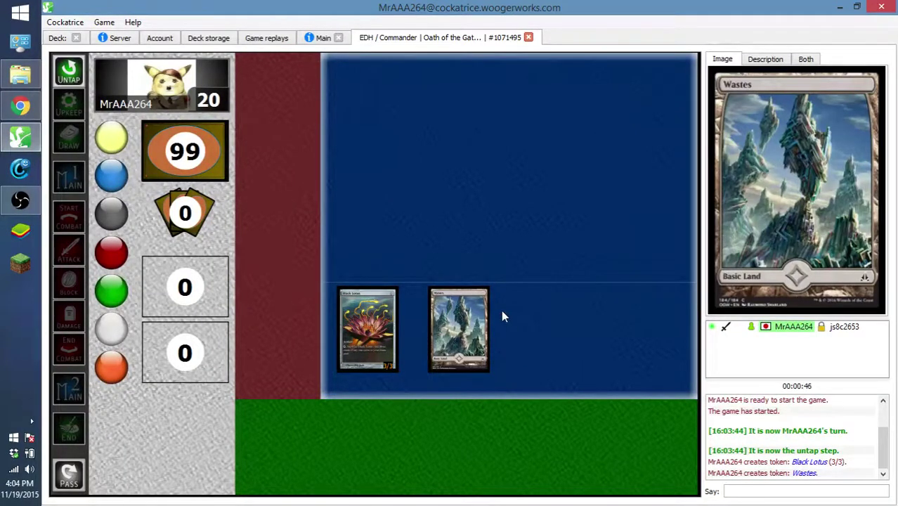
View the Sultai .full.jpg image in the CUSTOM folder, close it and minimize the folder window.
left_click(21, 75)
scroll(476, 284, "up", 3)
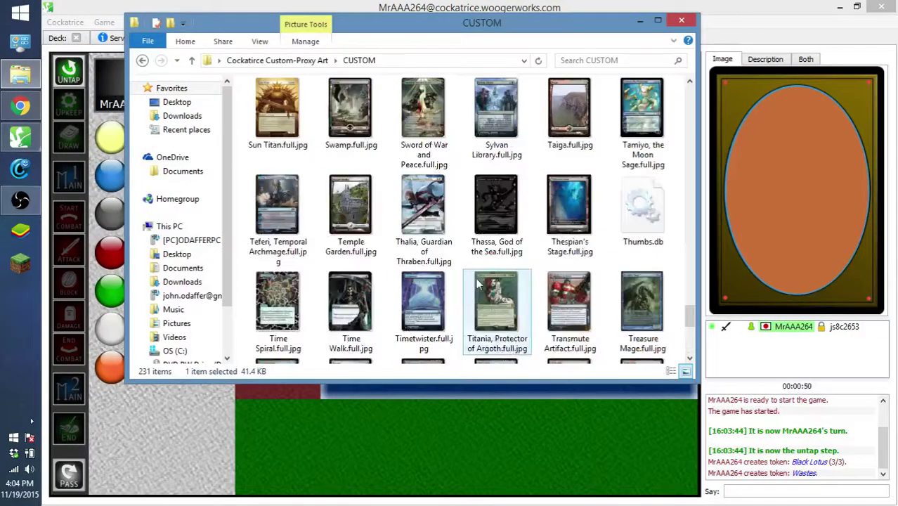
scroll(477, 283, "up", 4)
scroll(531, 225, "down", 2)
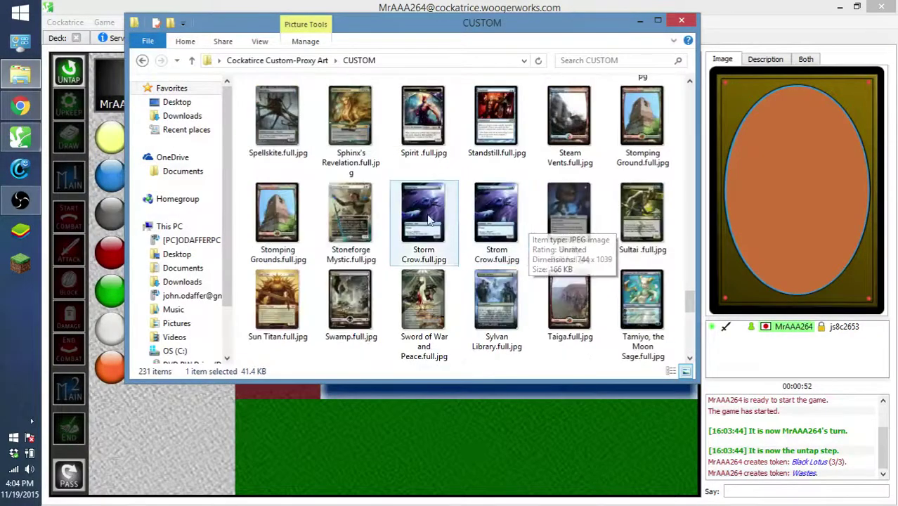
scroll(507, 208, "down", 2)
scroll(507, 207, "up", 2)
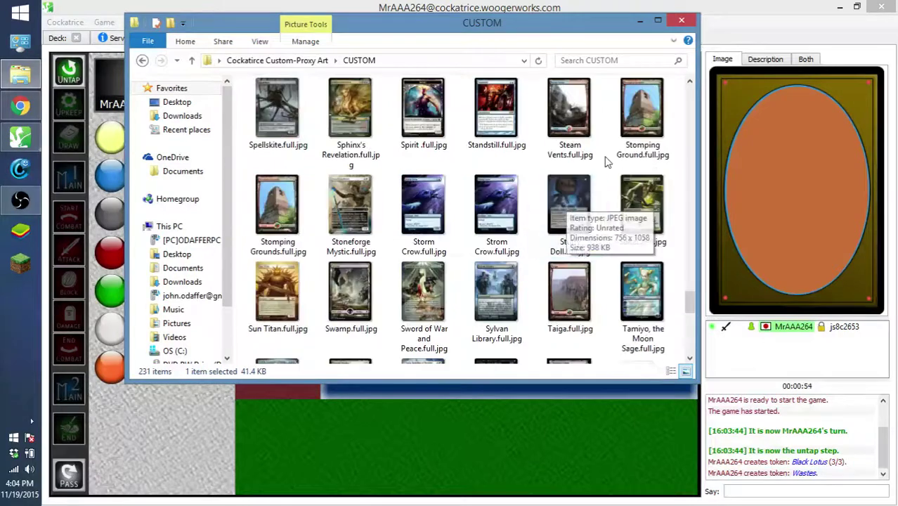
double_click(641, 203)
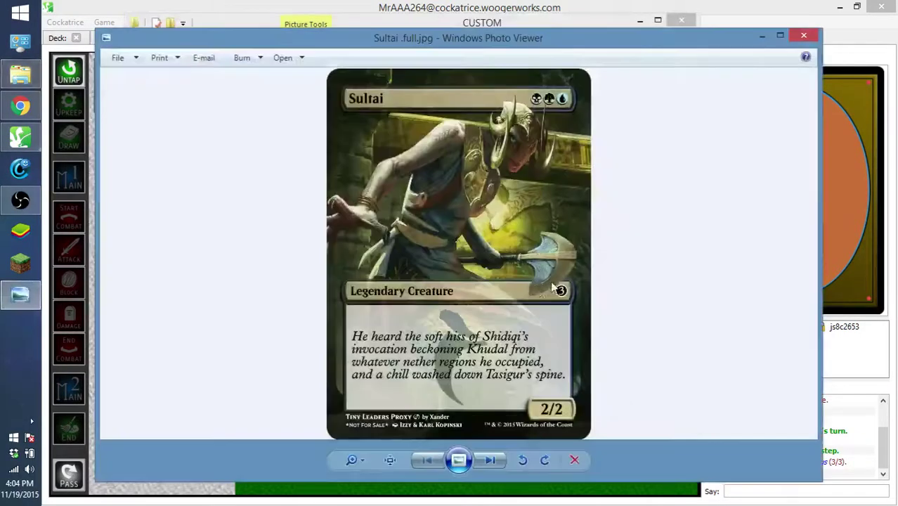
left_click(803, 35)
left_click(633, 22)
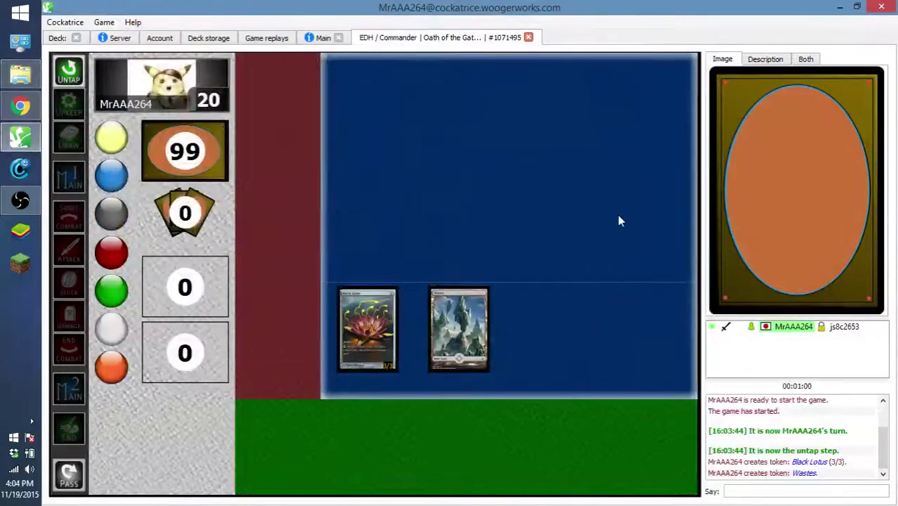
Create a token named Sultai on the game table.
key("ctrl+t")
type("Sul")
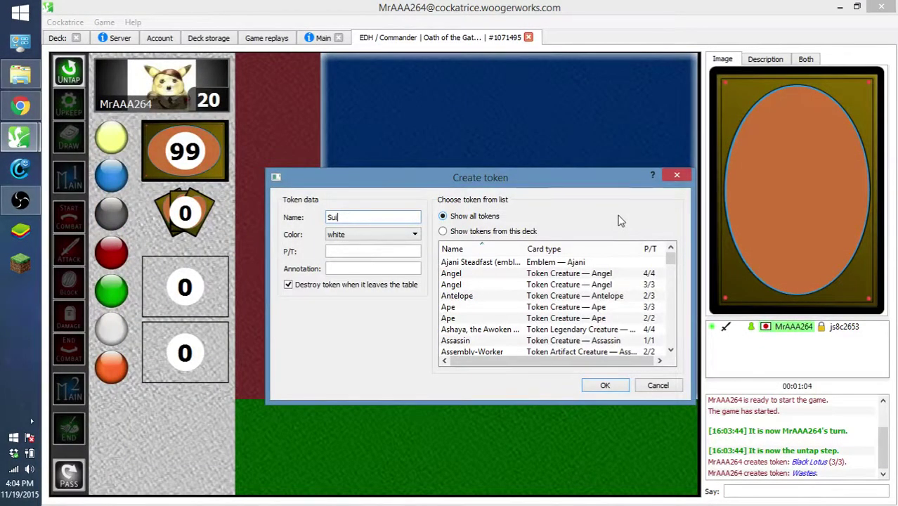
type("tai")
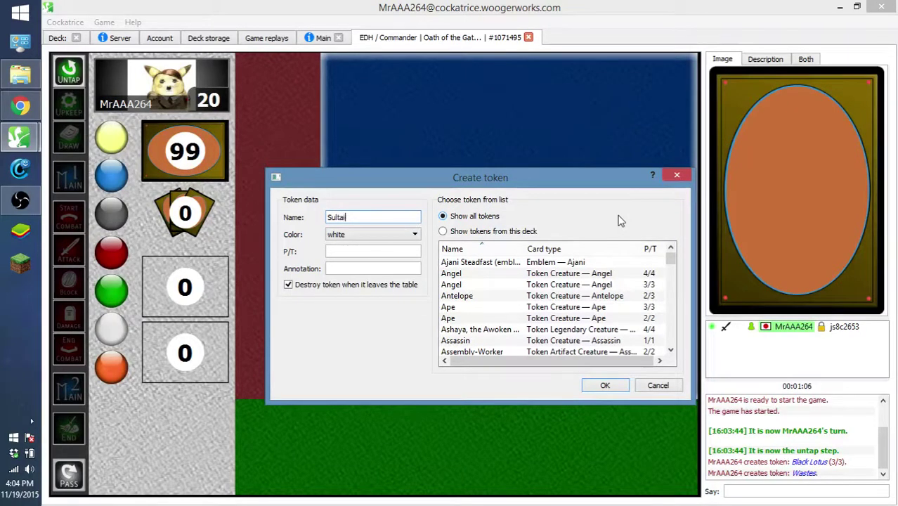
key("Return")
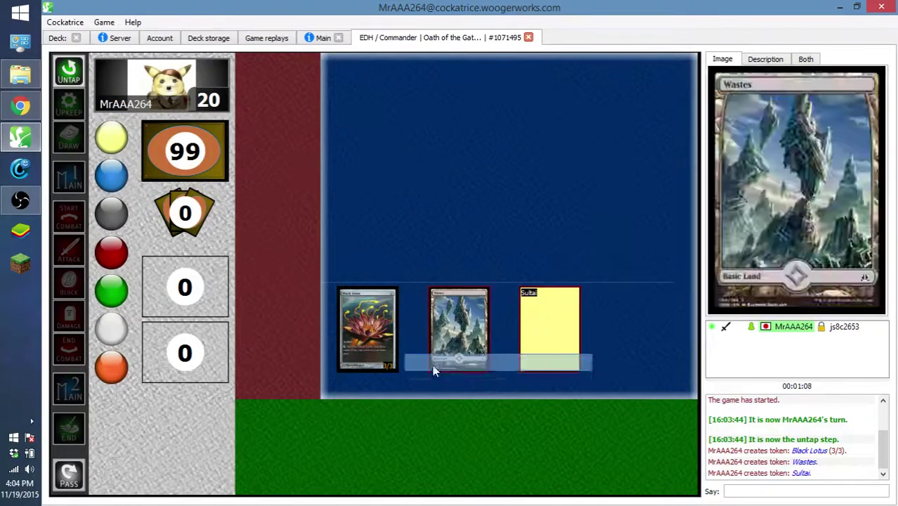
Destroy the blank Sultai token on the game table and create a replacement token named Sultai.
key("ctrl+Delete")
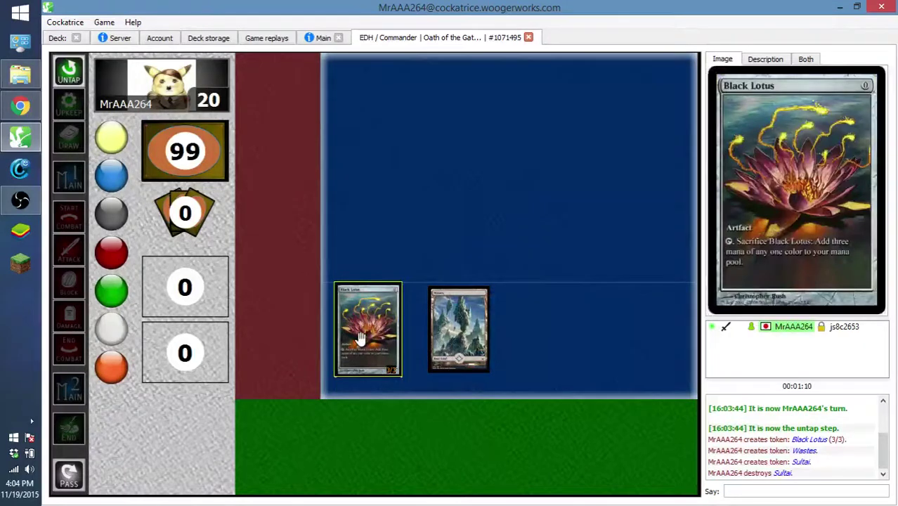
key("ctrl+t")
type("S")
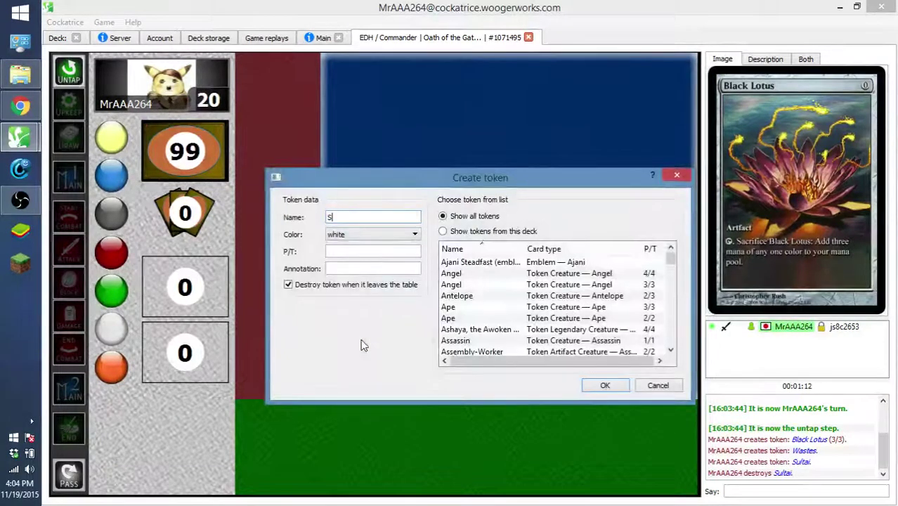
type("ul")
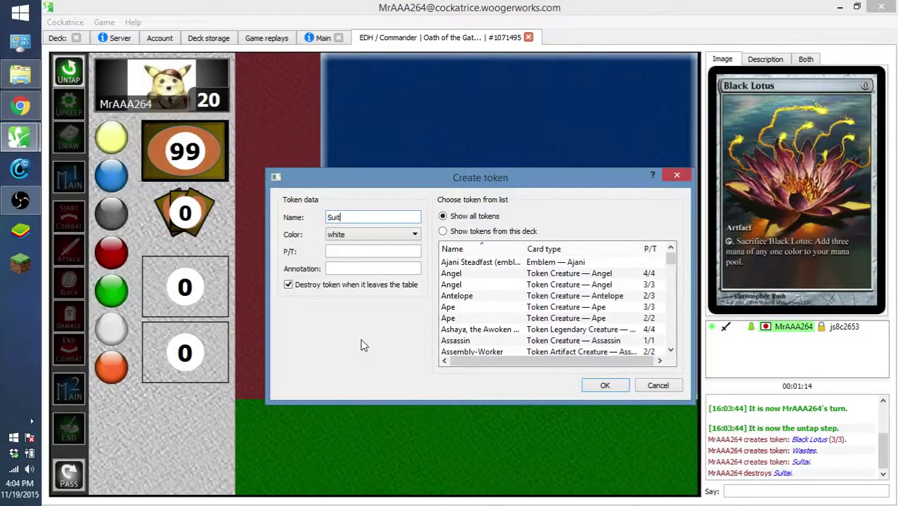
key("Return")
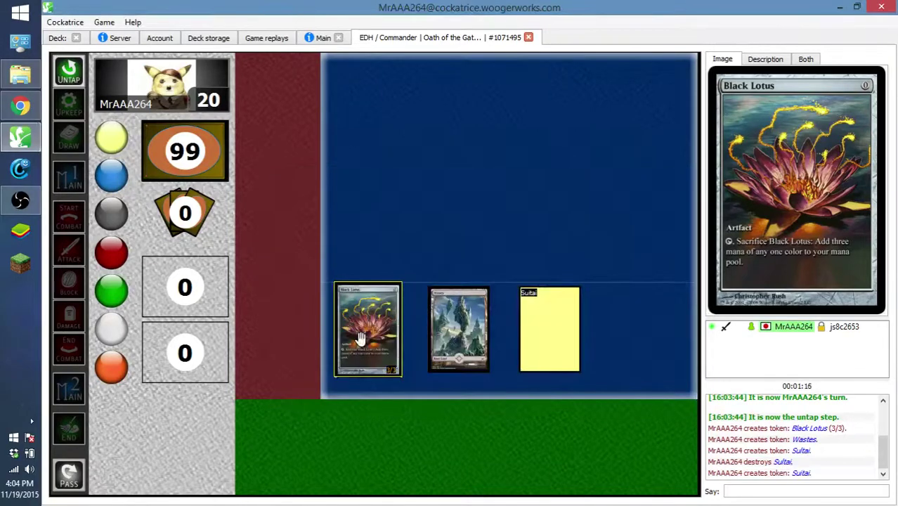
Check the Sultai image's file name in the CUSTOM folder and close the folder window.
left_click(31, 81)
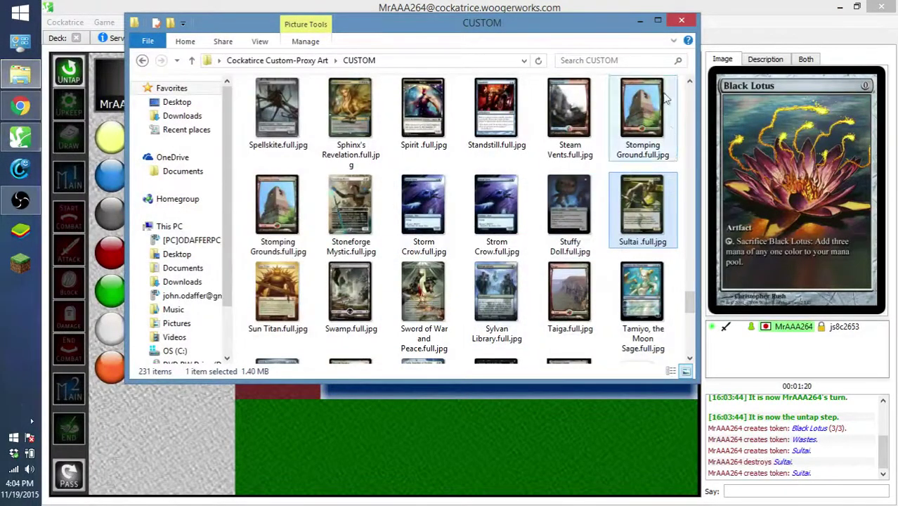
left_click(680, 20)
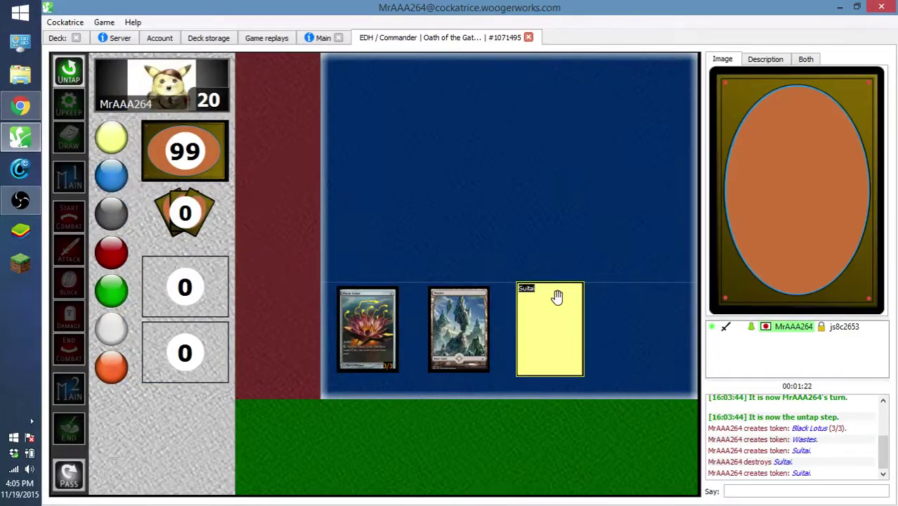
Create another token named Sultai and move one of the blank Sultai tokens to the row above.
key("ctrl+t")
type("Sultai")
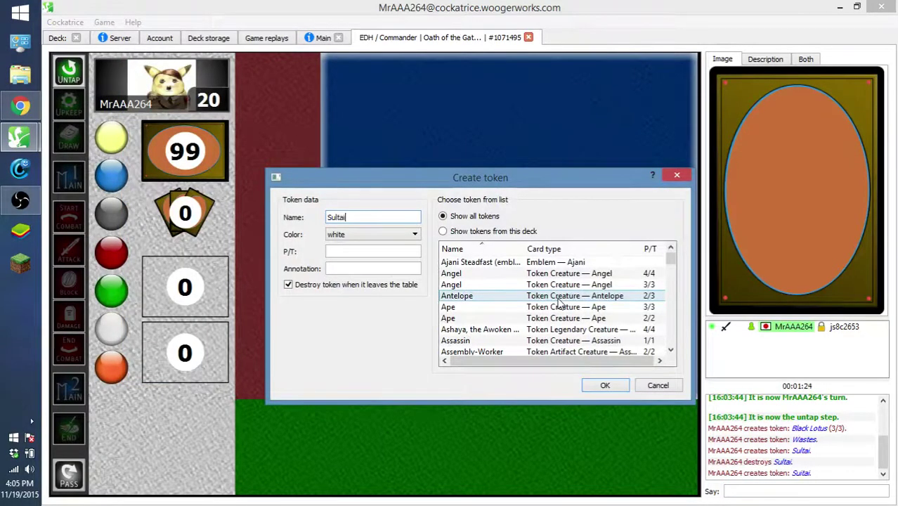
key("Return")
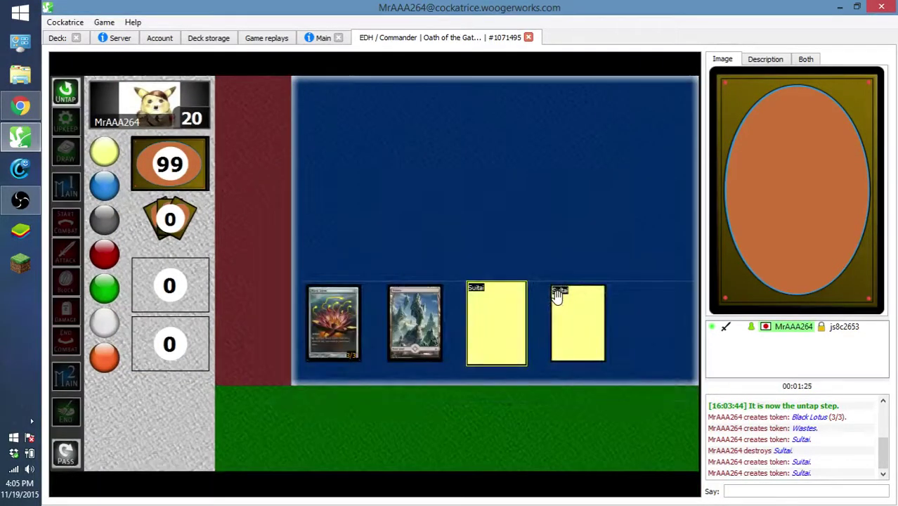
left_click(587, 326)
left_click_drag(534, 265, 511, 234)
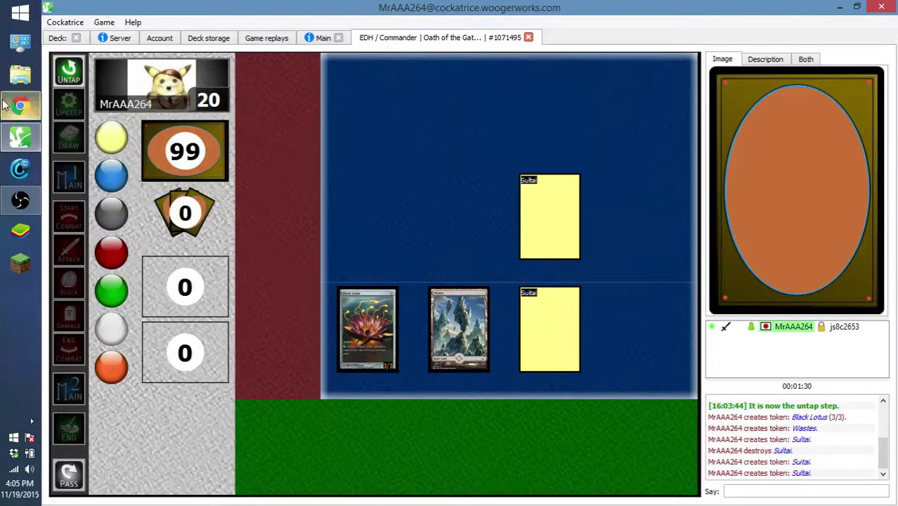
Open the CUSTOM folder inside the Cockatirce Custom-Proxy Art folder on the Desktop.
left_click(21, 74)
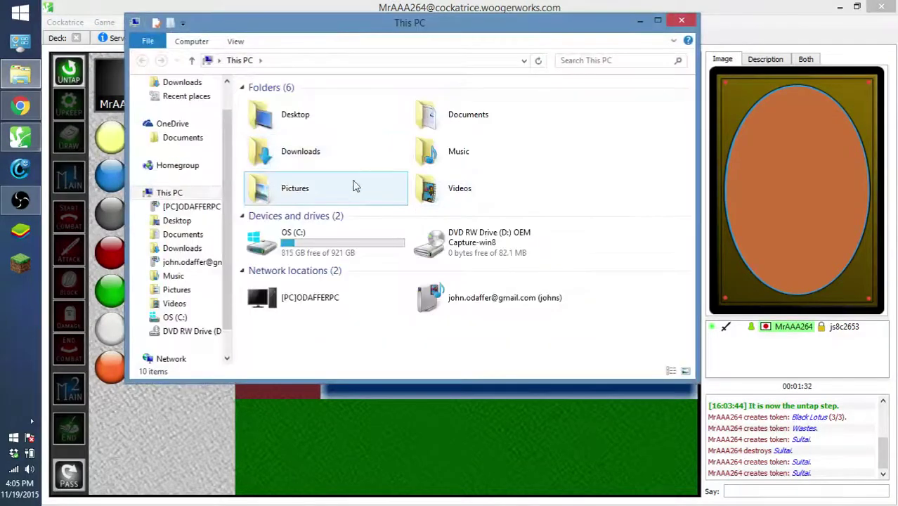
scroll(228, 124, "up", 1)
scroll(229, 124, "up", 1)
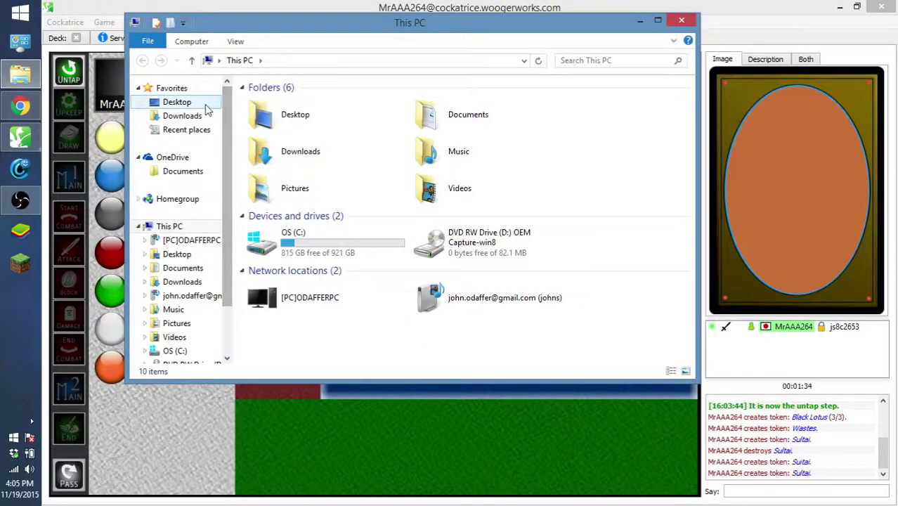
left_click(177, 102)
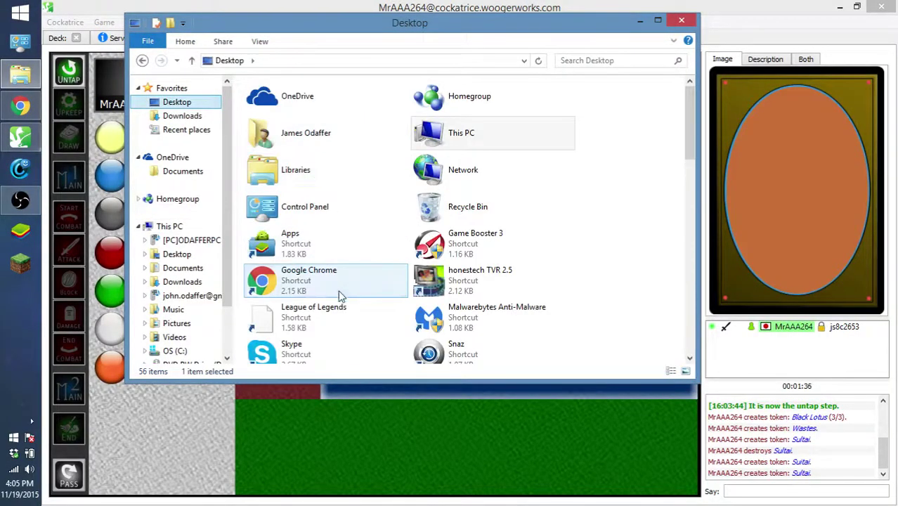
left_click(341, 288)
scroll(395, 266, "down", 3)
double_click(425, 307)
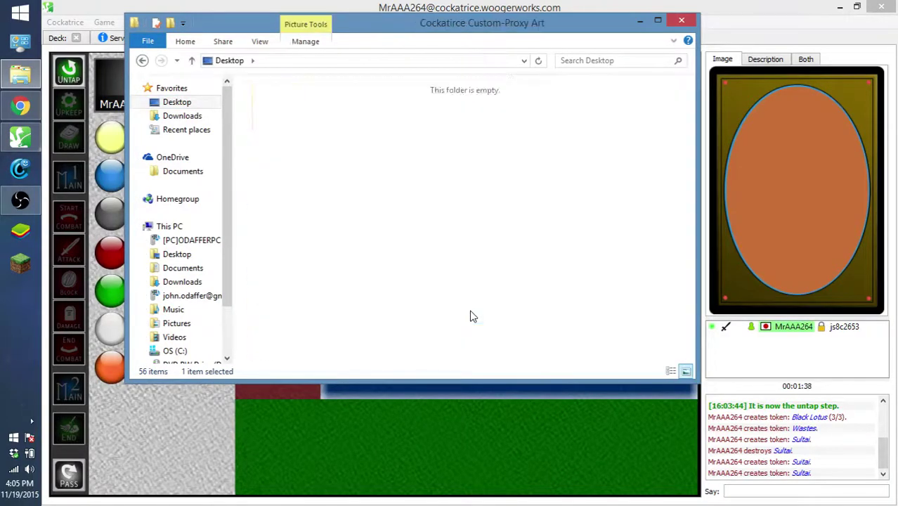
left_click(295, 139)
double_click(296, 139)
Locate the Sultai .full.jpg image in the CUSTOM folder, check its exact file name and minimize the folder window.
scroll(593, 313, "down", 20)
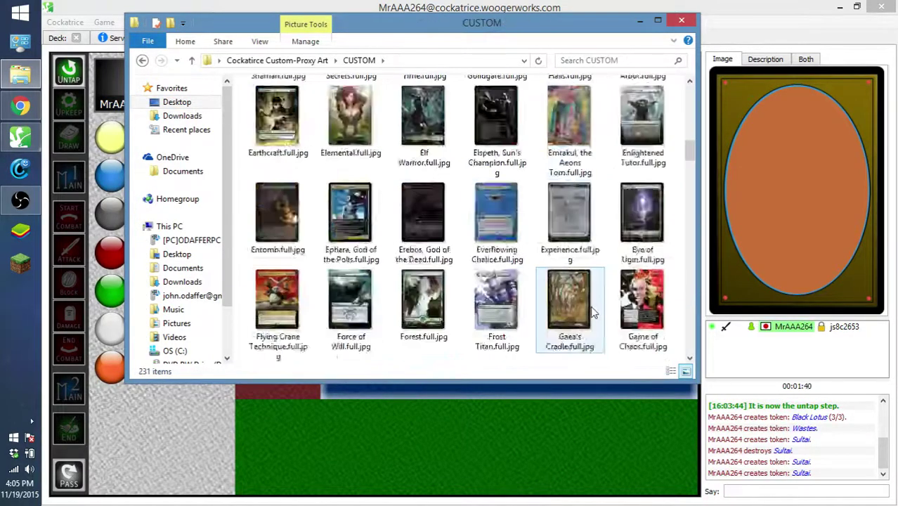
scroll(593, 313, "down", 5)
scroll(592, 313, "up", 5)
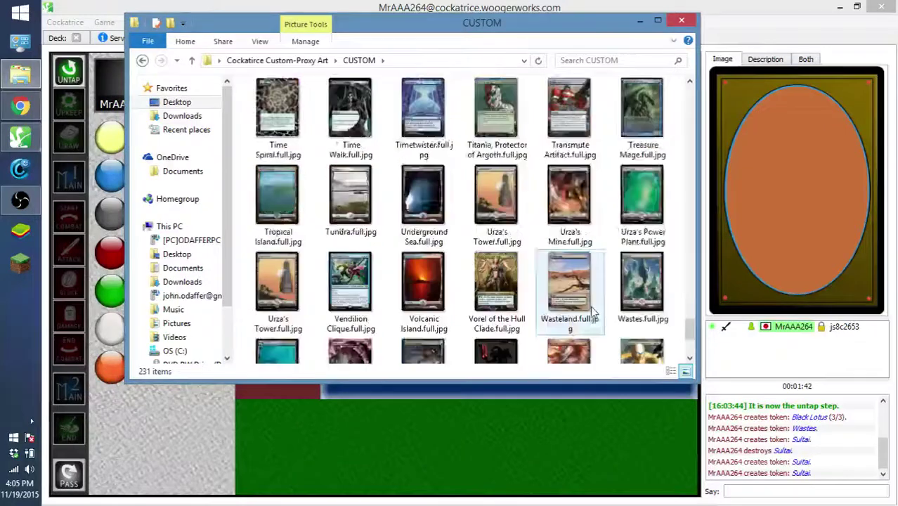
scroll(592, 312, "up", 5)
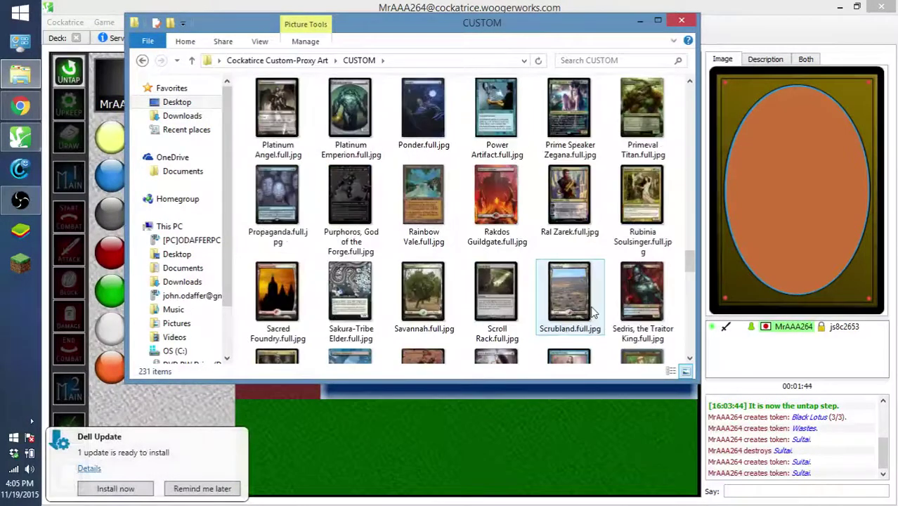
scroll(593, 312, "down", 2)
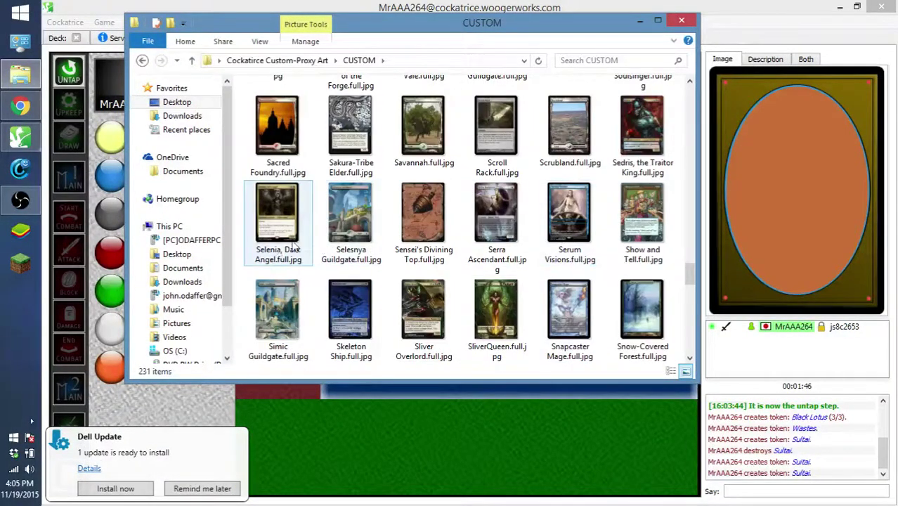
scroll(306, 253, "down", 2)
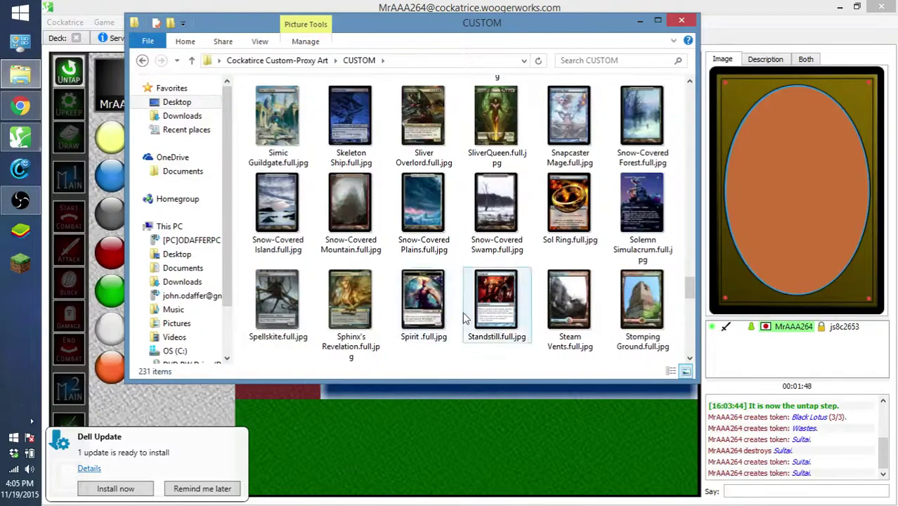
scroll(465, 313, "down", 2)
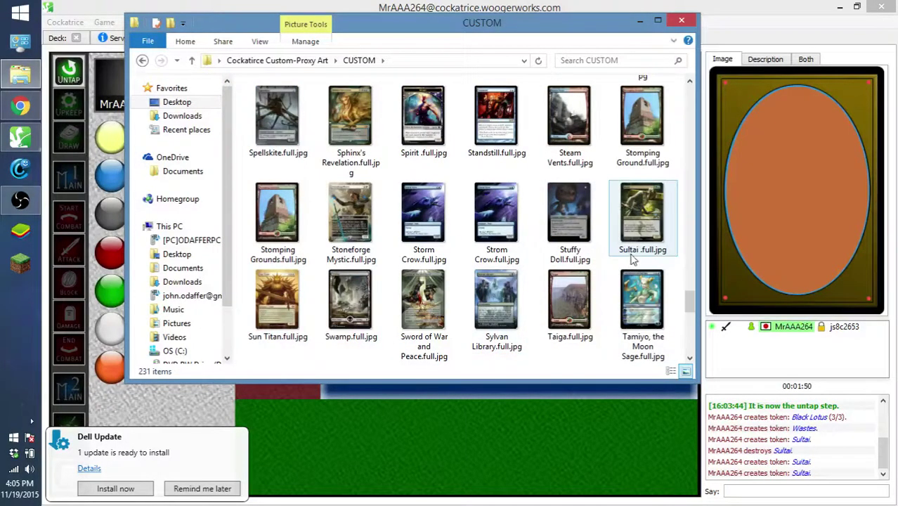
left_click(640, 20)
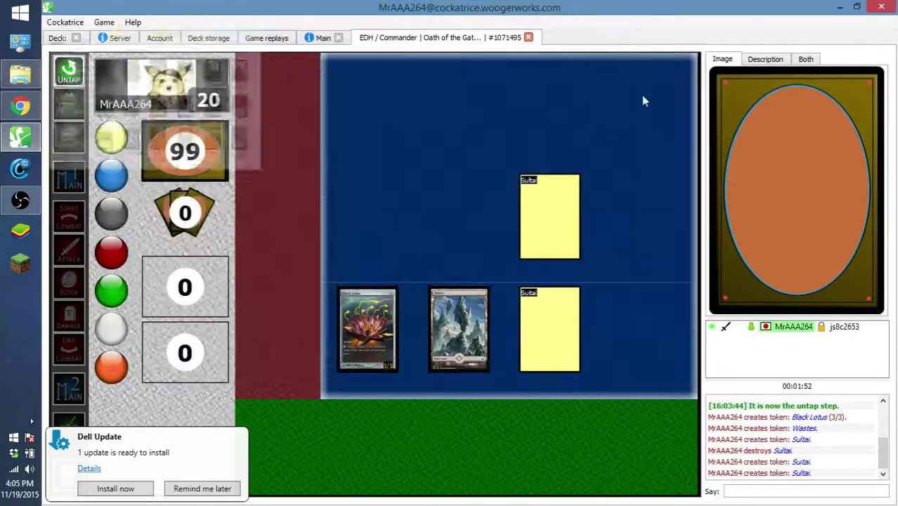
Create a token named "Sultai " with a trailing space and move it to the row above Black Lotus.
key("ctrl+t")
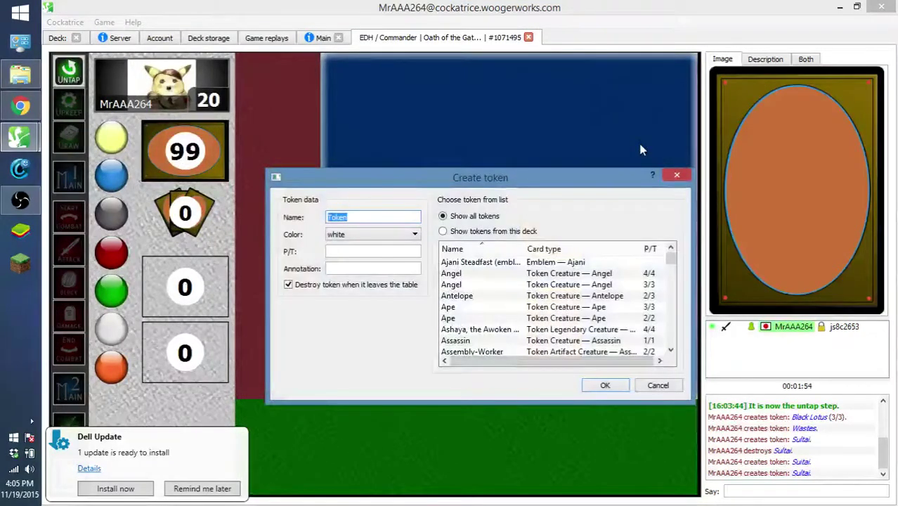
type("Sult")
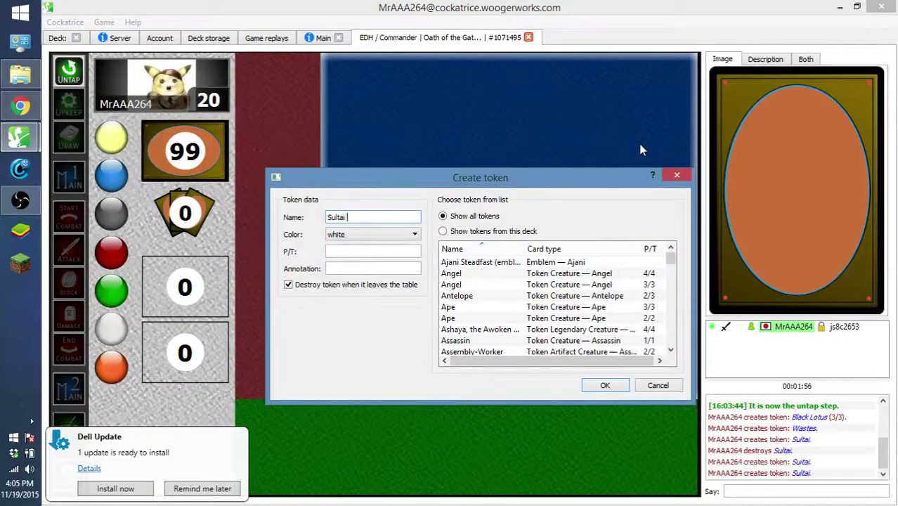
type("ai")
key("Return")
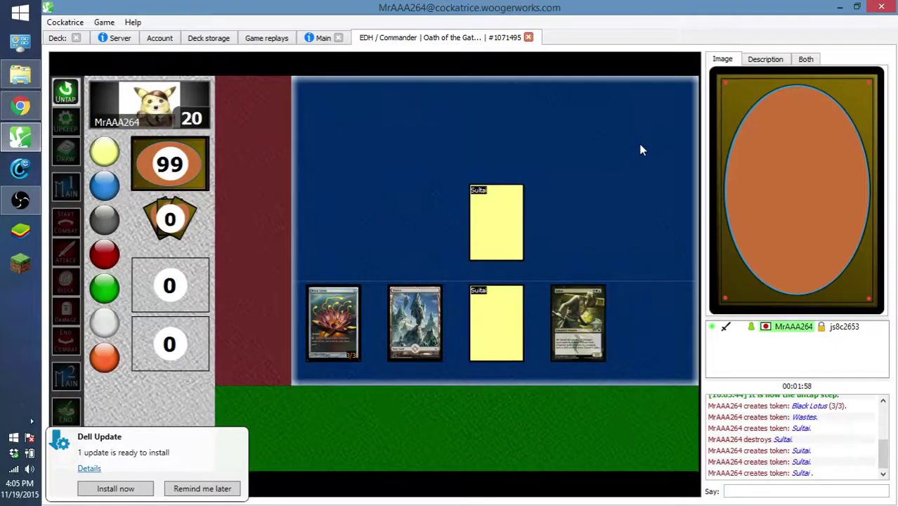
left_click_drag(577, 323, 331, 220)
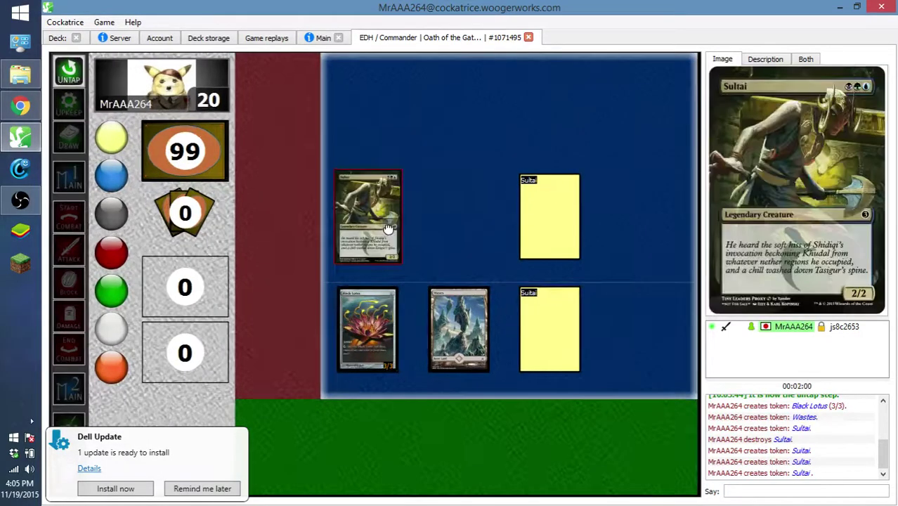
left_click(447, 218)
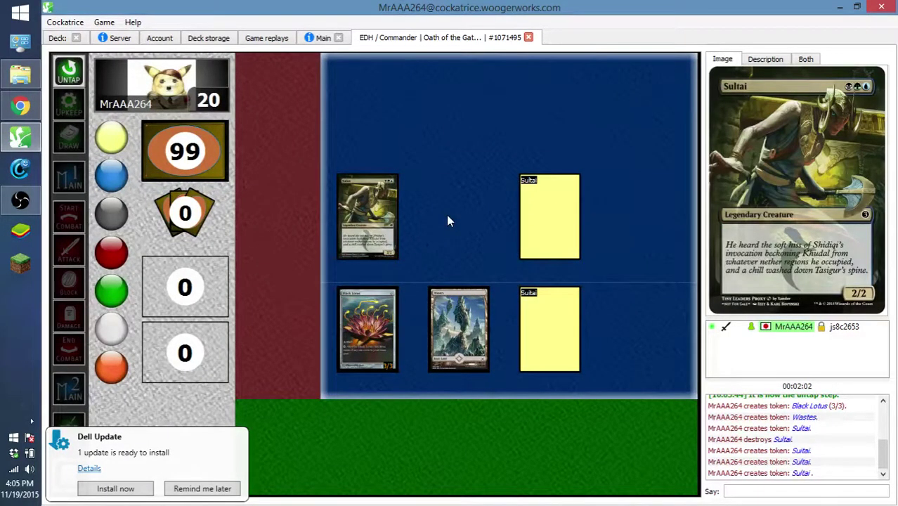
Destroy both blank Sultai tokens by moving them off the table, and postpone the Dell Update notification.
left_click_drag(551, 214, 250, 287)
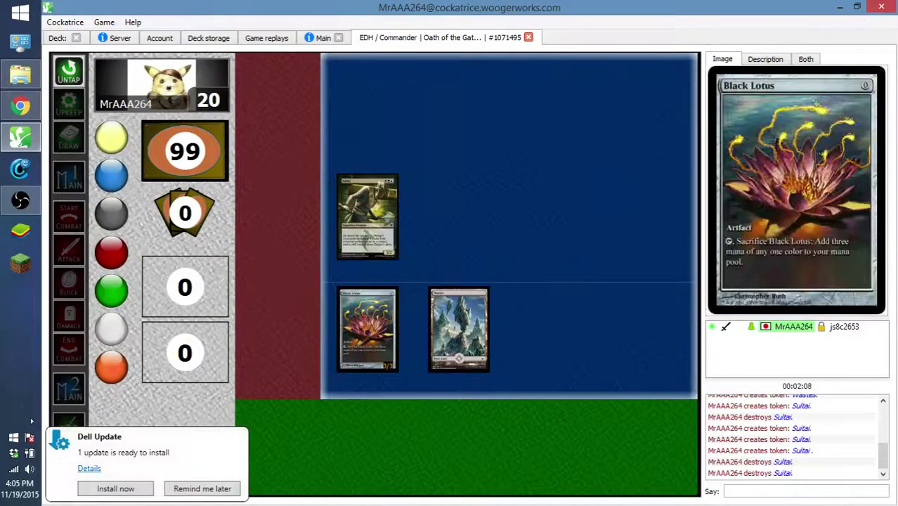
left_click(201, 488)
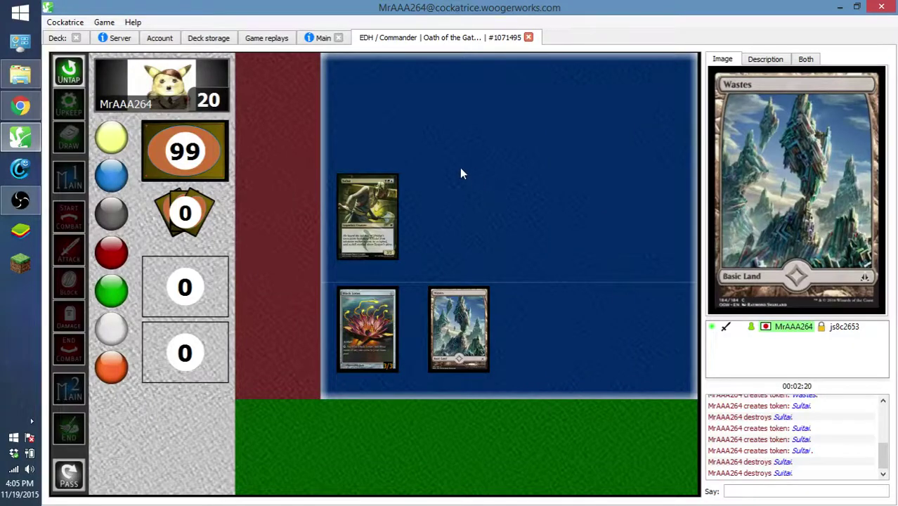
left_click(20, 200)
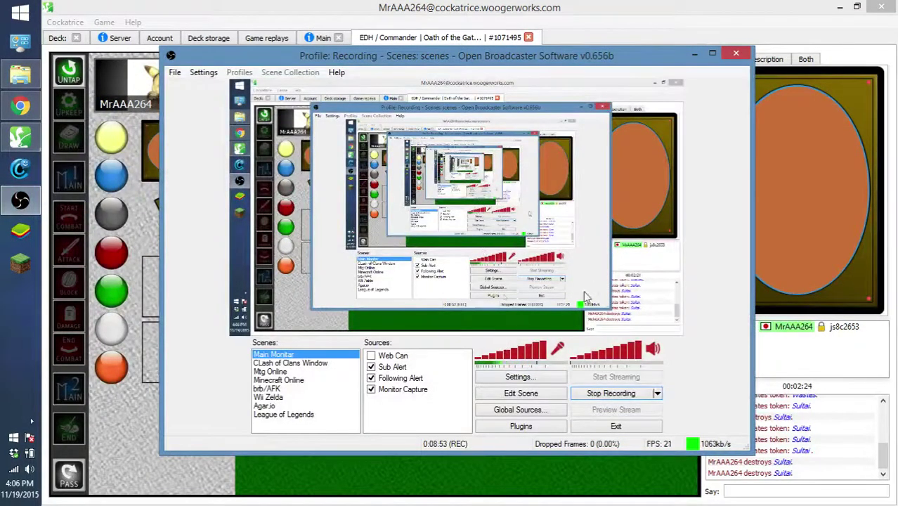
left_click(576, 460)
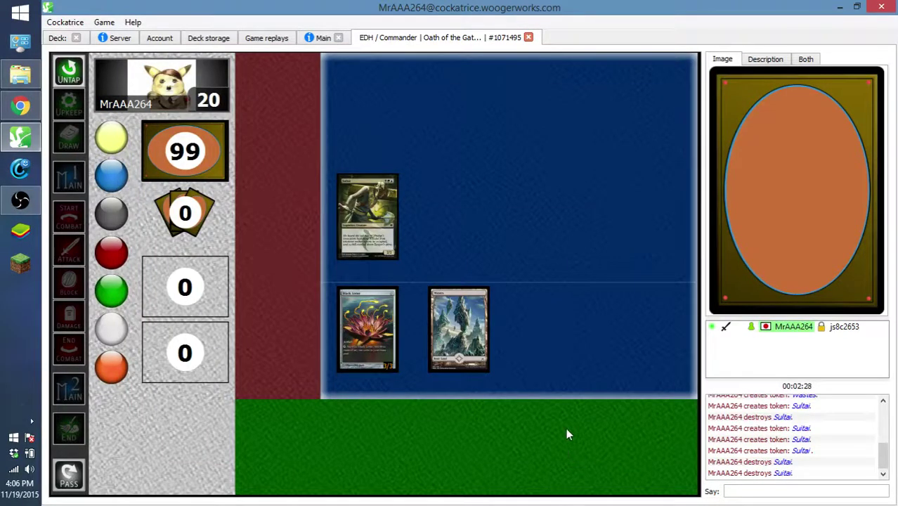
left_click(309, 38)
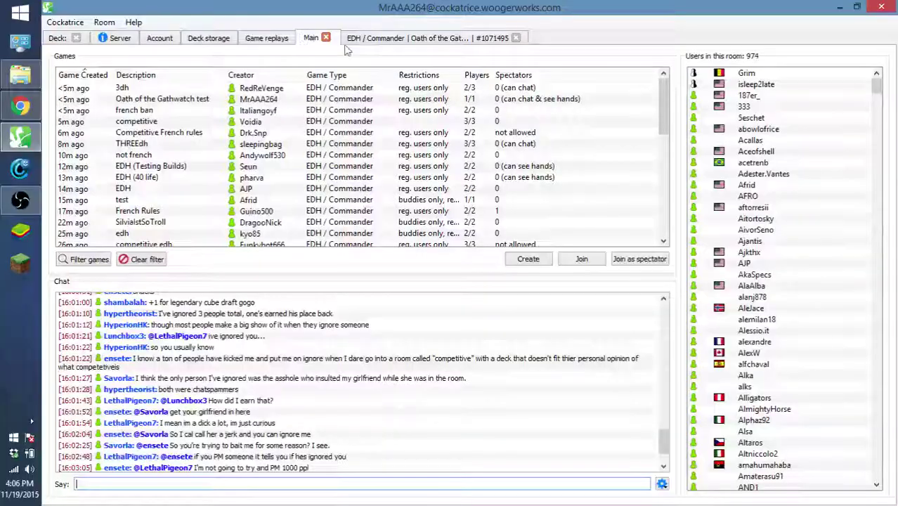
left_click(380, 38)
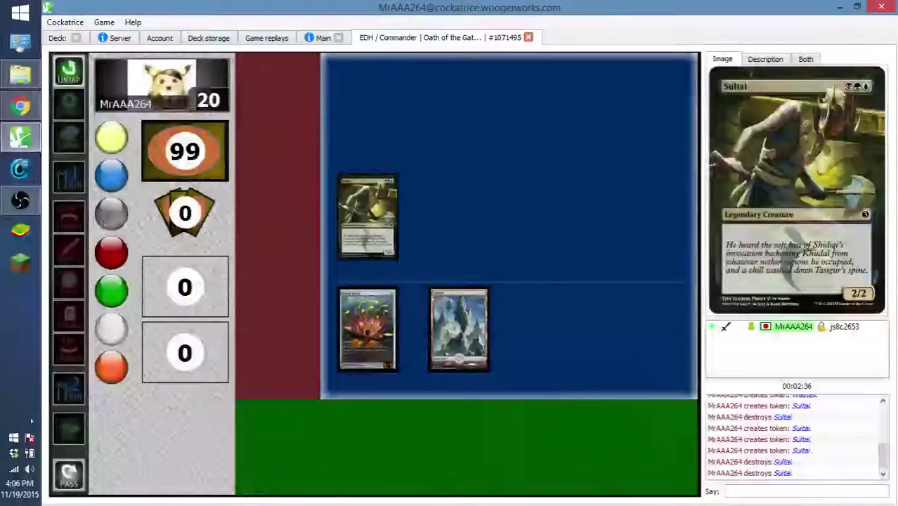
left_click(20, 201)
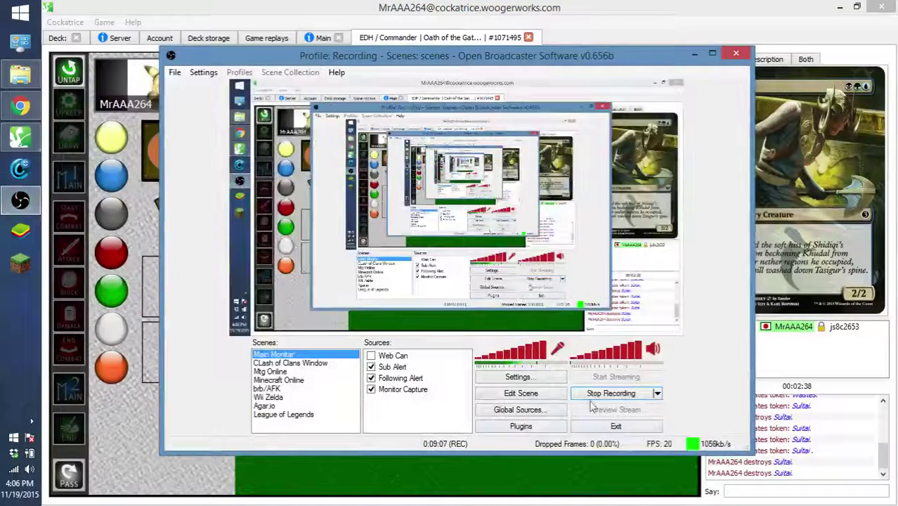